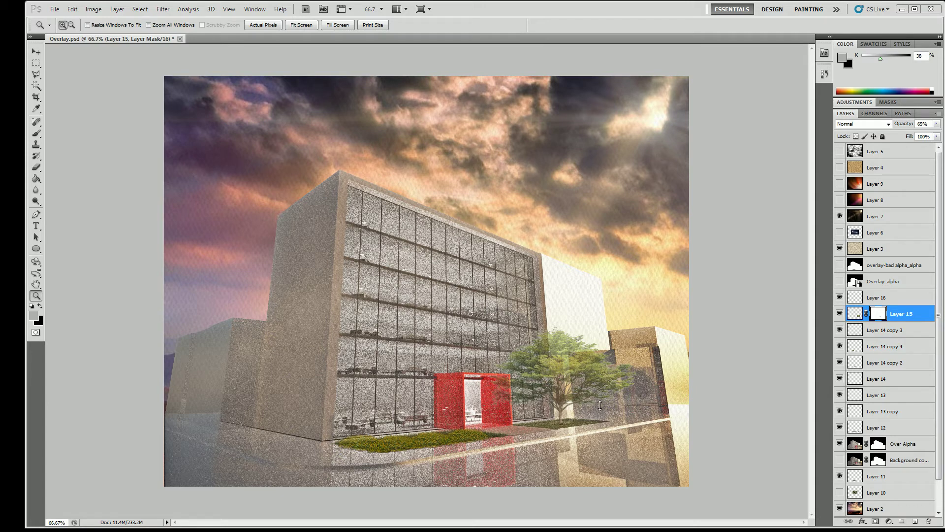
Toggle the visibility of Layer 12, Layer 13 copy, Layer 14, Layer 14 copy 2 and Layer 14 copy 4 to identify their content
left_click(840, 428)
left_click(840, 428)
left_click(840, 428)
left_click(840, 428)
left_click(840, 412)
left_click(840, 412)
left_click(840, 412)
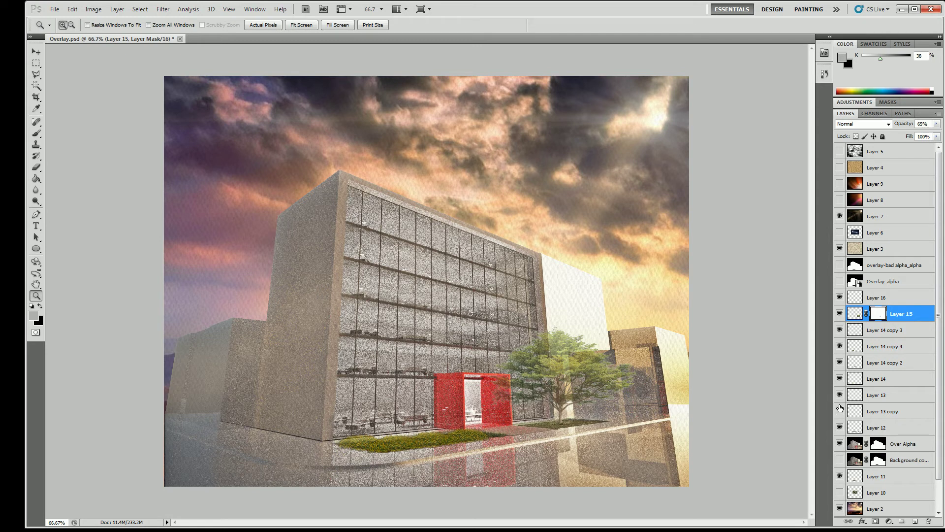
left_click(840, 412)
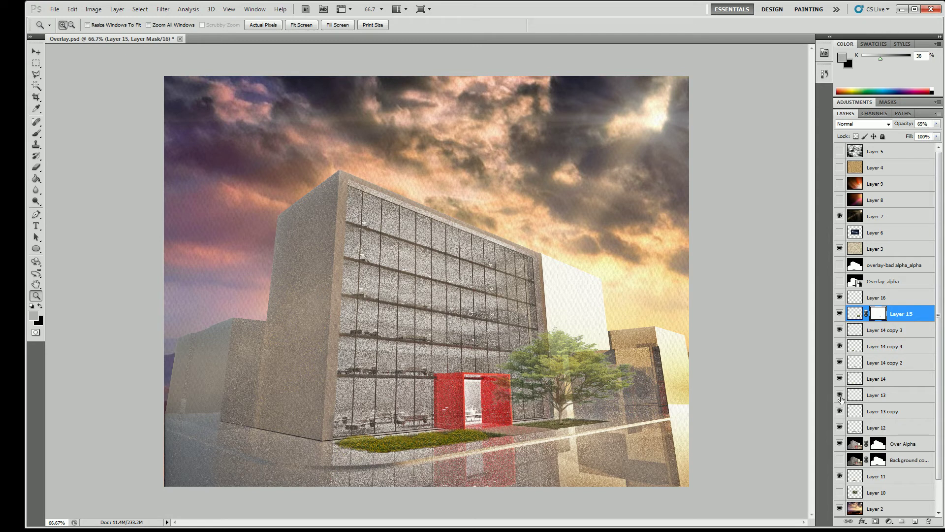
left_click(840, 379)
left_click(840, 379)
left_click(840, 363)
left_click(840, 363)
left_click(840, 347)
left_click(841, 347)
left_click(840, 347)
left_click(840, 346)
left_click(865, 348)
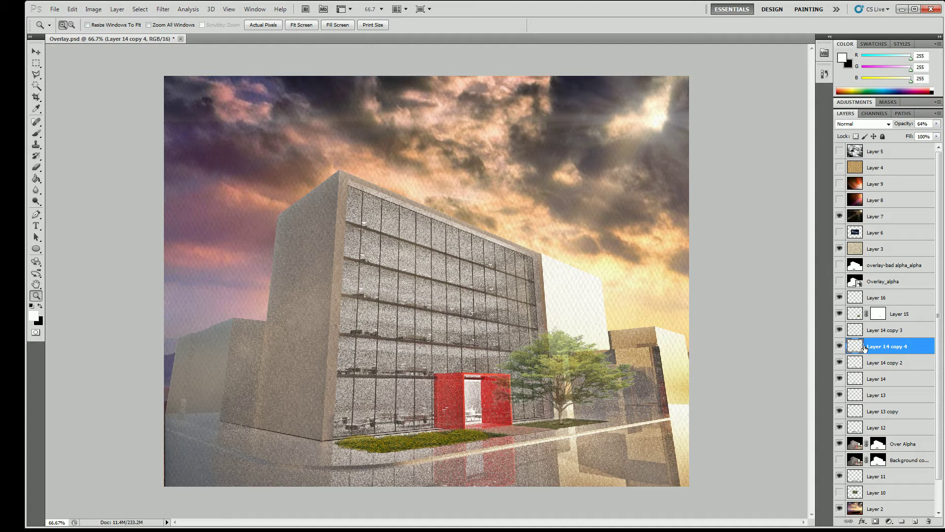
double_click(897, 330)
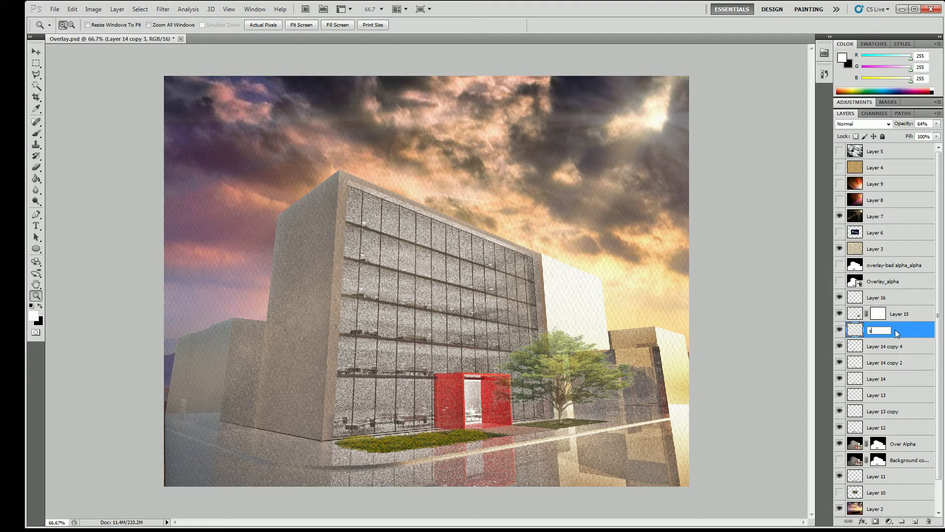
right_click(895, 330)
left_click(896, 330)
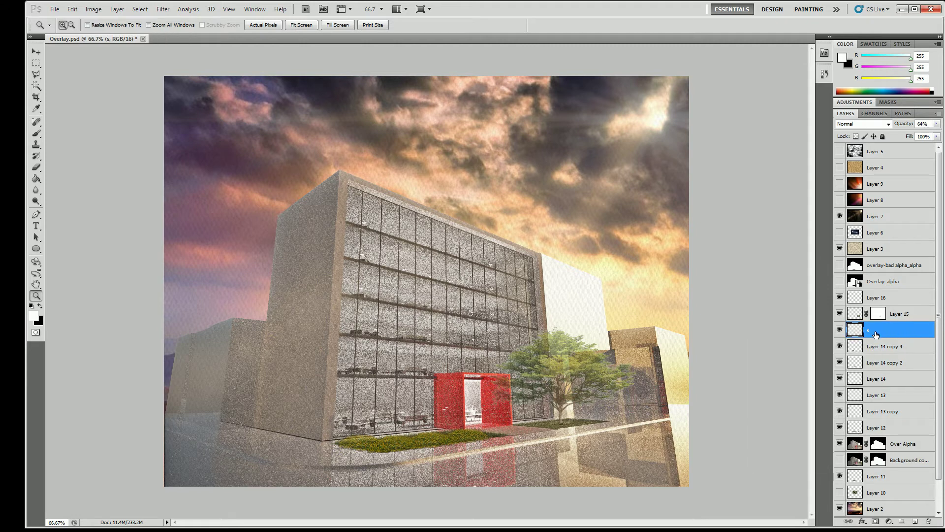
double_click(875, 331)
left_click(608, 96)
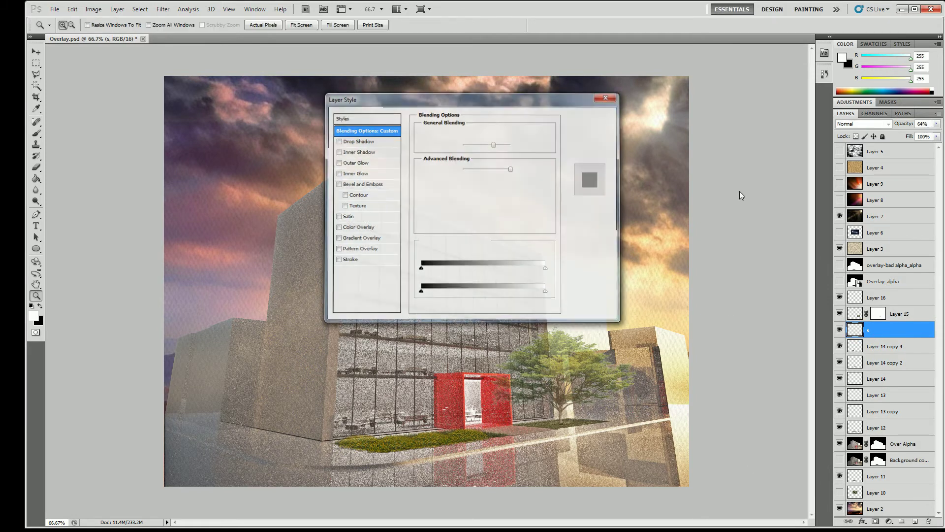
double_click(869, 333)
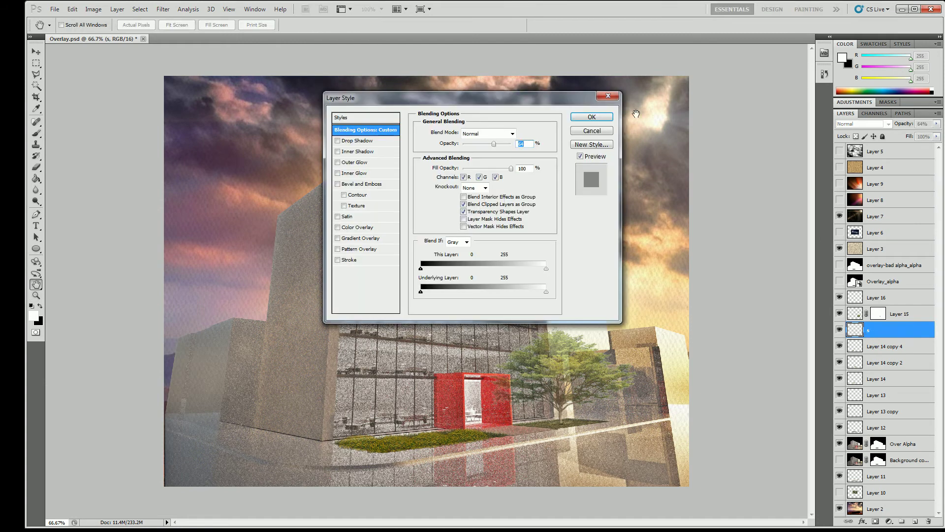
left_click(597, 132)
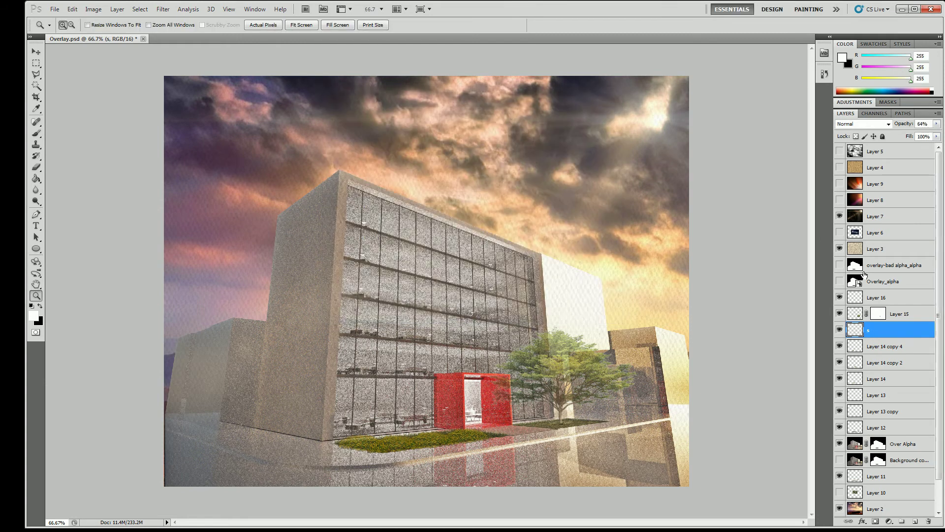
right_click(869, 333)
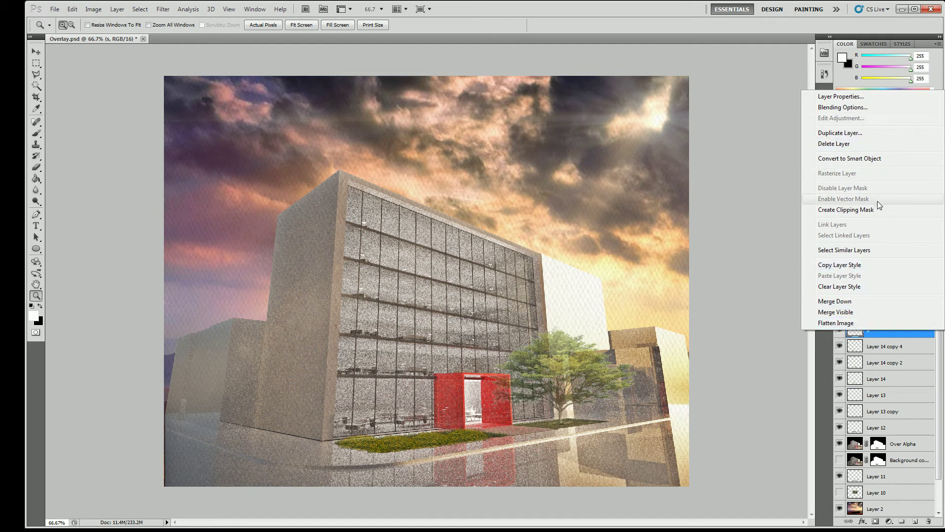
key("Escape")
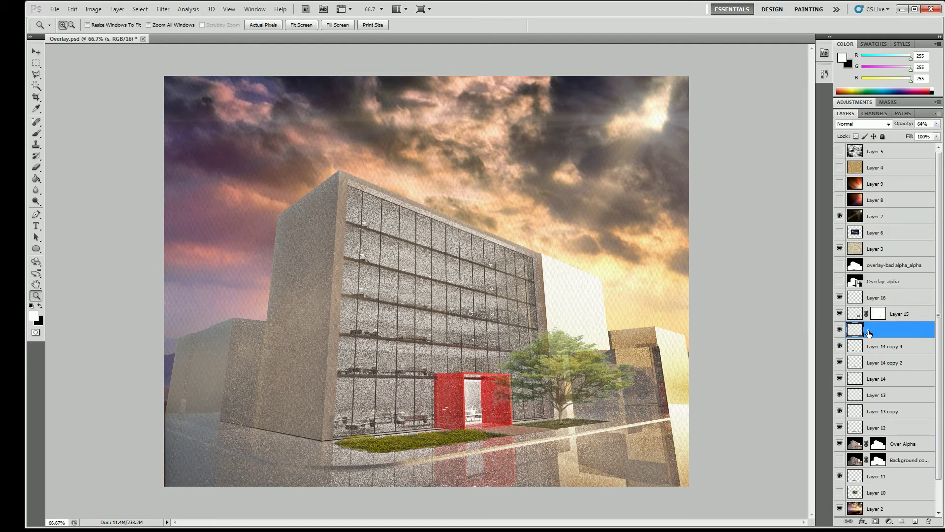
key("ctrl+z")
Rename Layer 14 copy 3 as "Shrub - Yellow A"
left_click(884, 333)
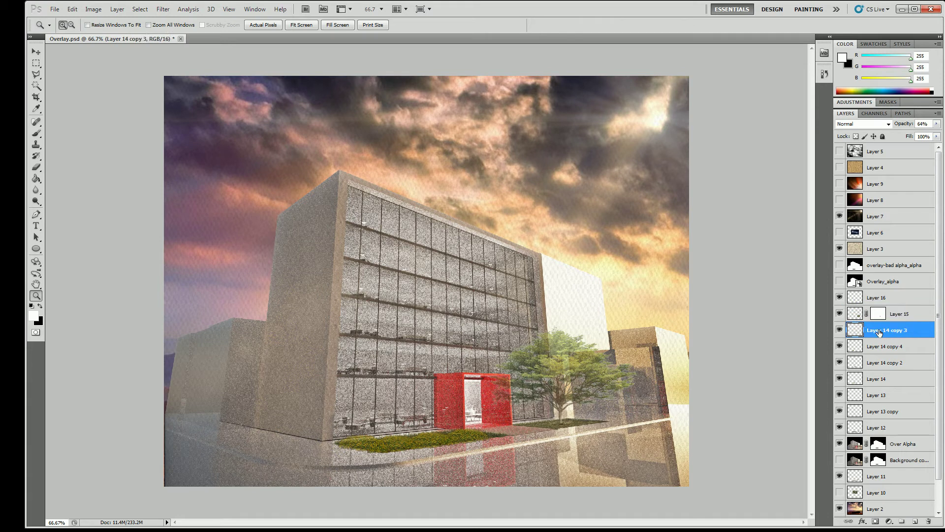
double_click(879, 331)
type("Shrub - Yellow A")
key("Return")
left_click(884, 350)
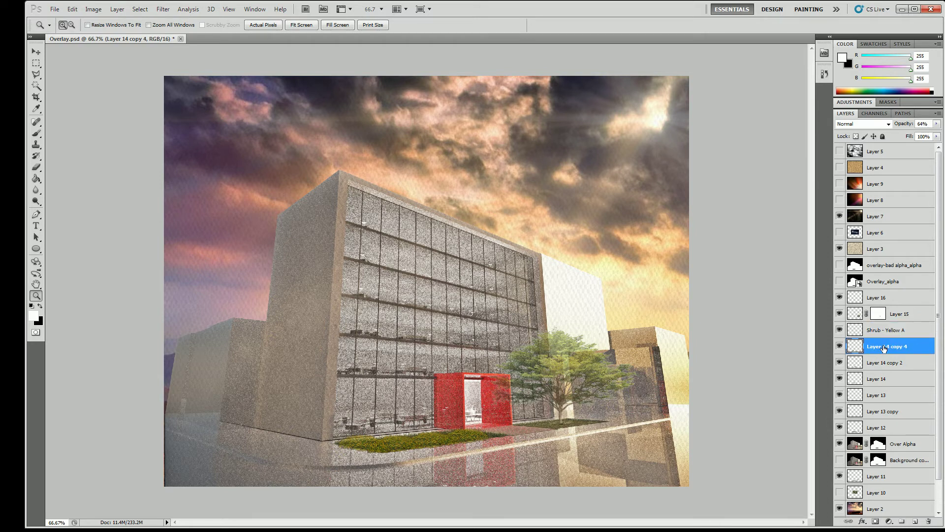
right_click(884, 351)
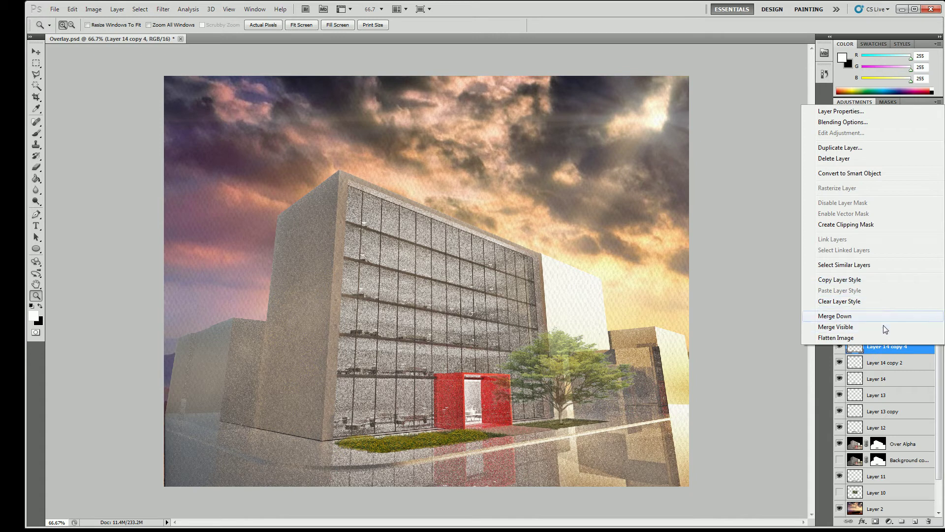
key("Escape")
double_click(892, 345)
key("Escape")
key("s")
key("Delete")
key("Delete")
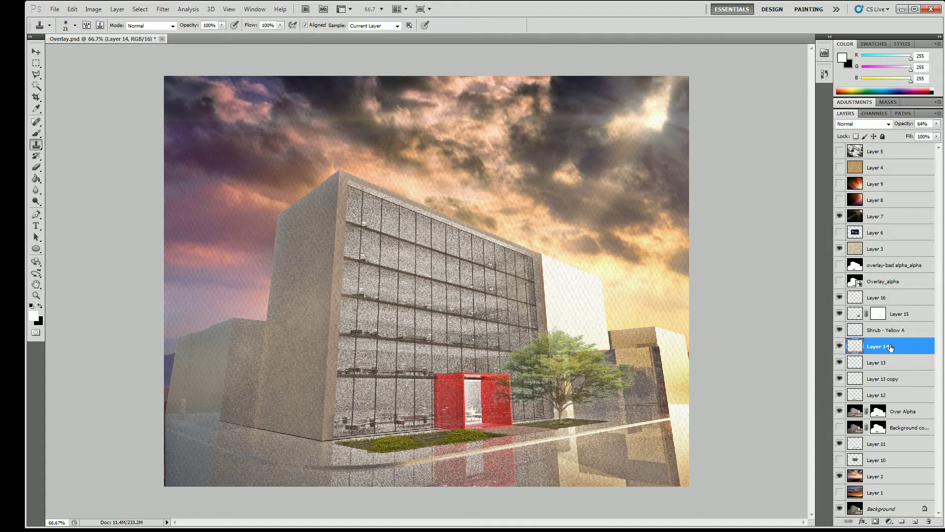
key("ctrl+alt+z")
key("ctrl+alt+z")
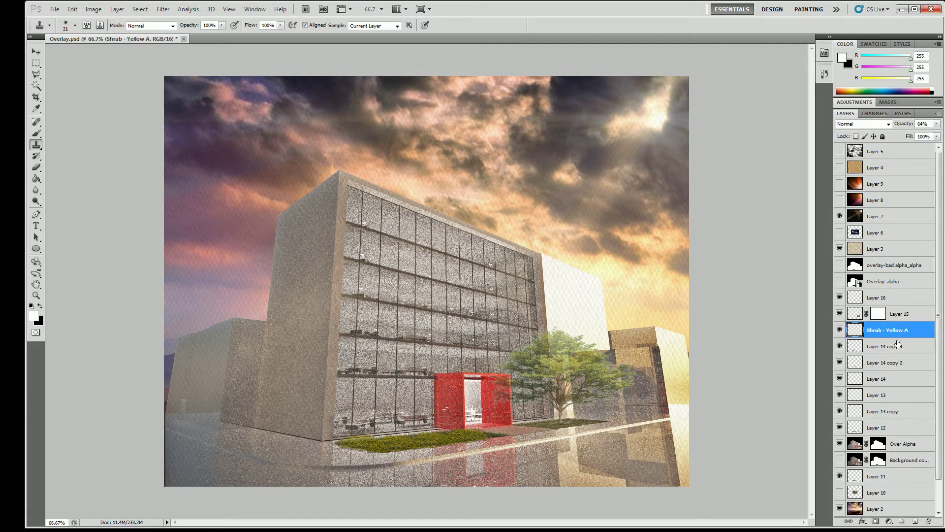
Rename Layer 14 copy 4 as "Shrub - Yellow B"
left_click(889, 349)
double_click(886, 347)
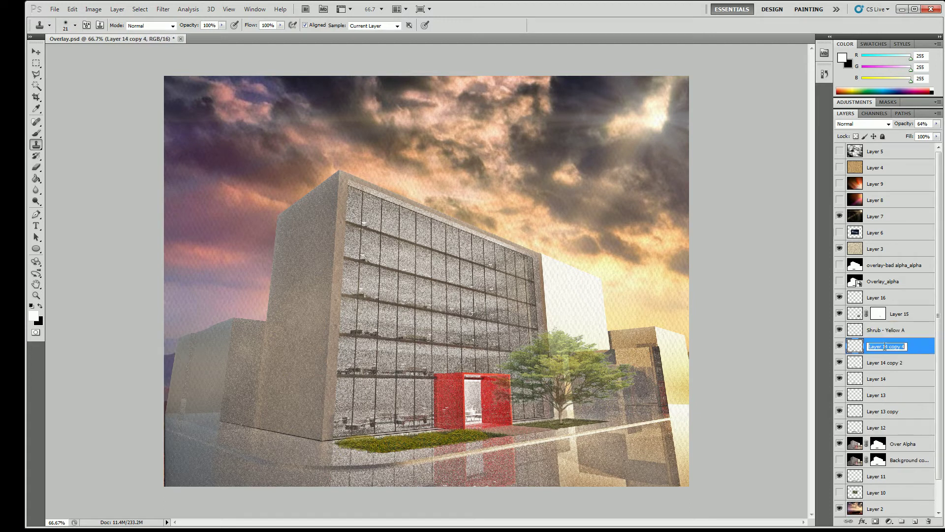
type("Shrub - Yellow B")
key("Return")
Check Layer 14 copy 2 by toggling its visibility and rename it as "Shrub - Yellow C"
left_click(886, 365)
left_click(840, 363)
left_click(840, 364)
double_click(889, 363)
type("Shrub Yellow C")
left_click(886, 362)
type("-")
key("Return")
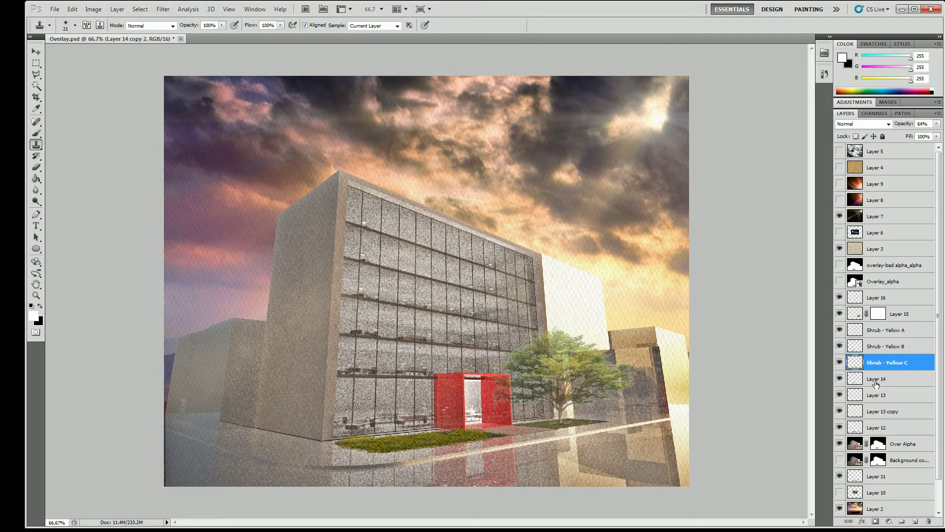
Rename Layer 14 as "Shrub - Yellow D"
left_click(876, 384)
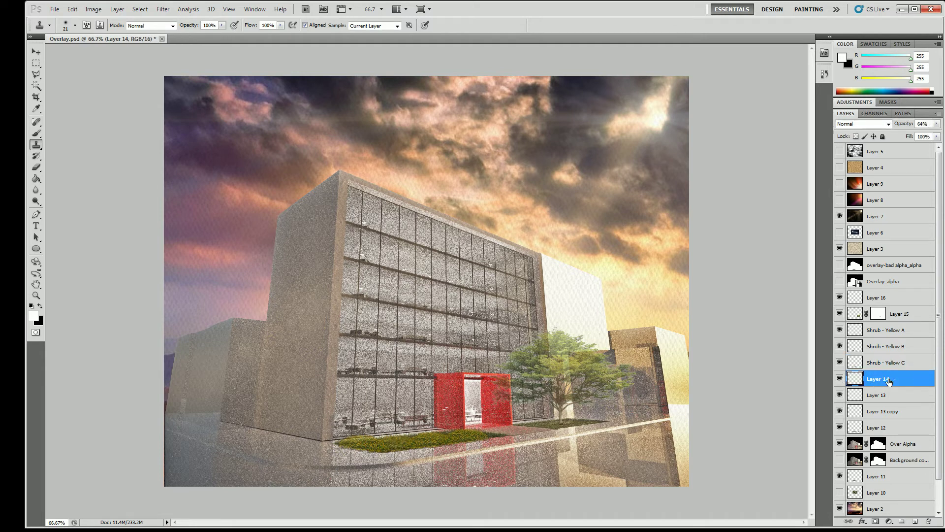
double_click(885, 382)
type("Shrub - Yellow D")
key("Return")
Create a layer group directly above the Shrub - Yellow layers and name it "Foliage"
left_click(919, 365)
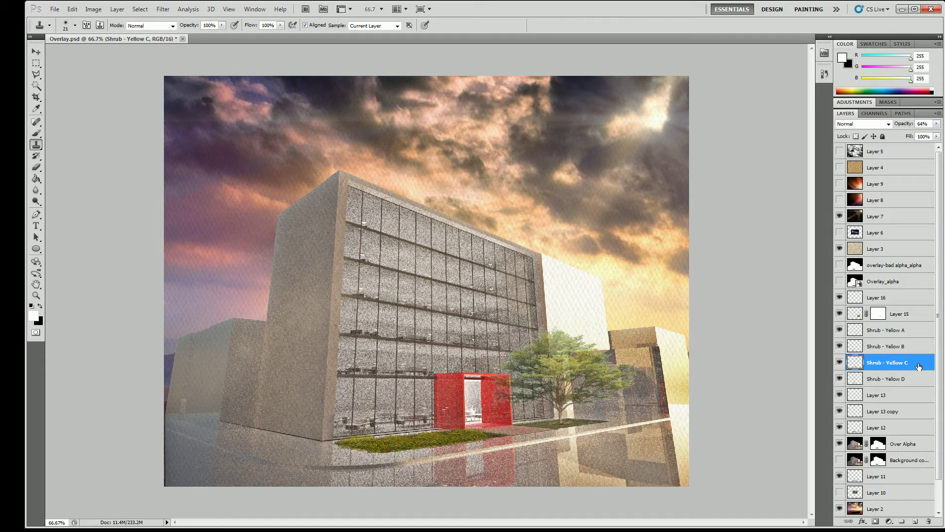
left_click(891, 330)
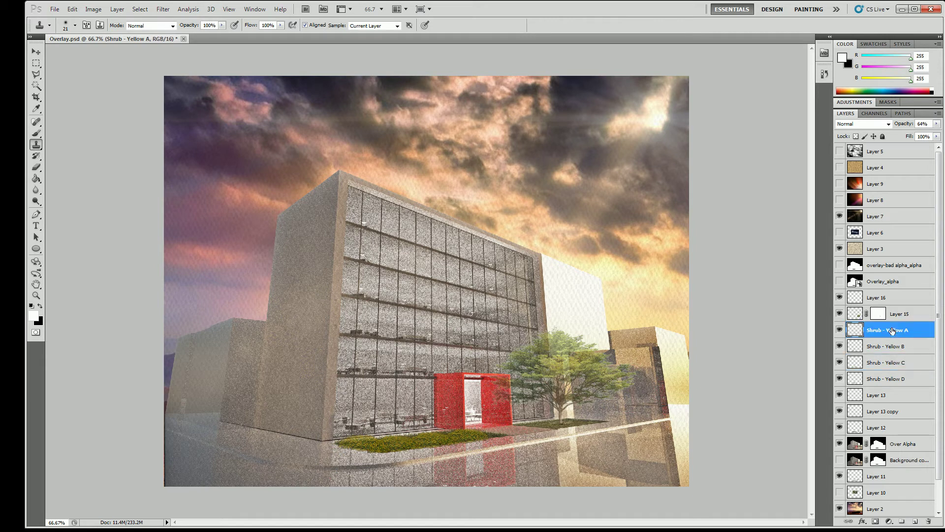
left_click(895, 373, "shift")
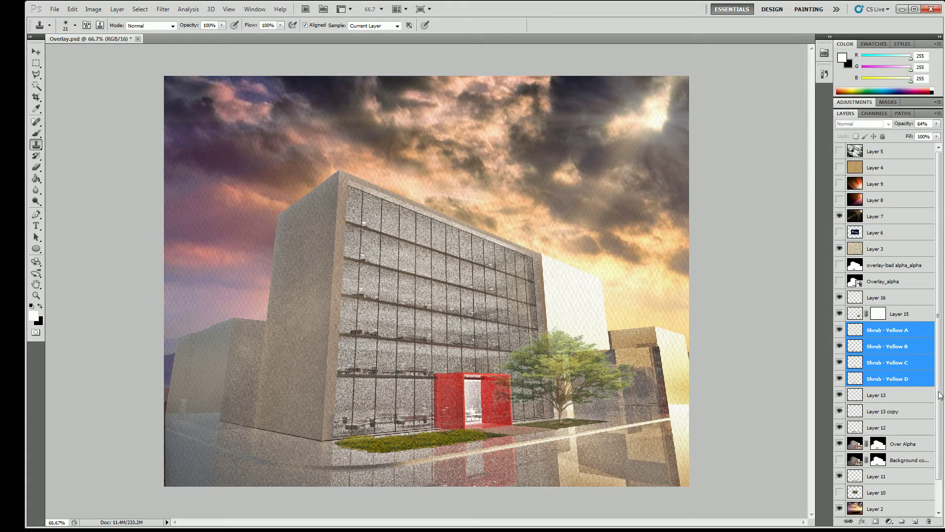
left_click(903, 521)
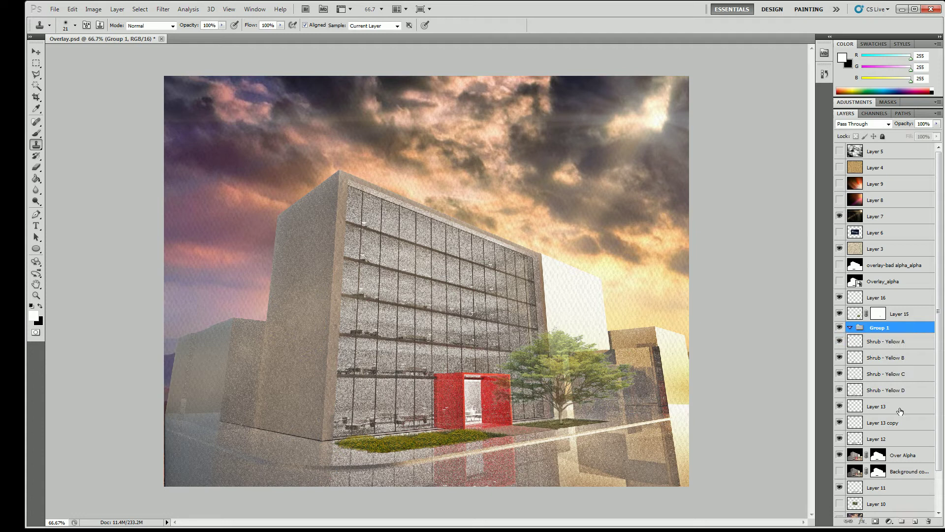
double_click(878, 328)
type("Foliage")
Move the four layers Shrub - Yellow A through D into the Foliage group
left_click(886, 343)
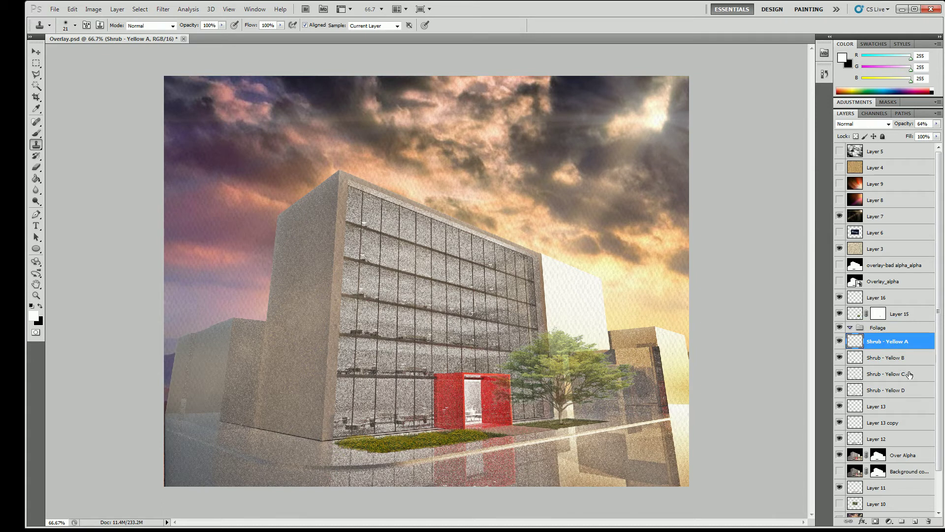
left_click(904, 394, "shift")
left_click_drag(884, 343, 880, 334)
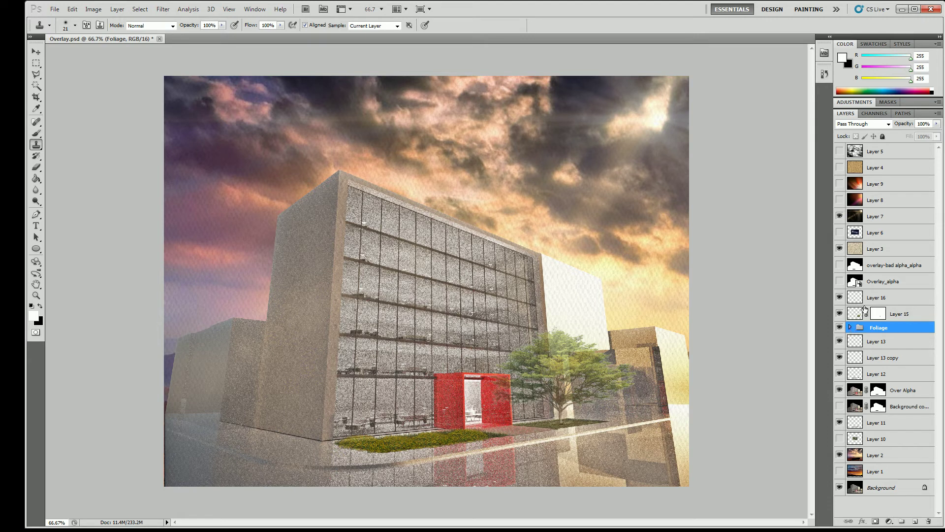
Toggle the visibility of Layer 15, Layer 13 copy and Layer 12 to check which ones hold foliage
left_click(849, 315)
left_click(840, 315)
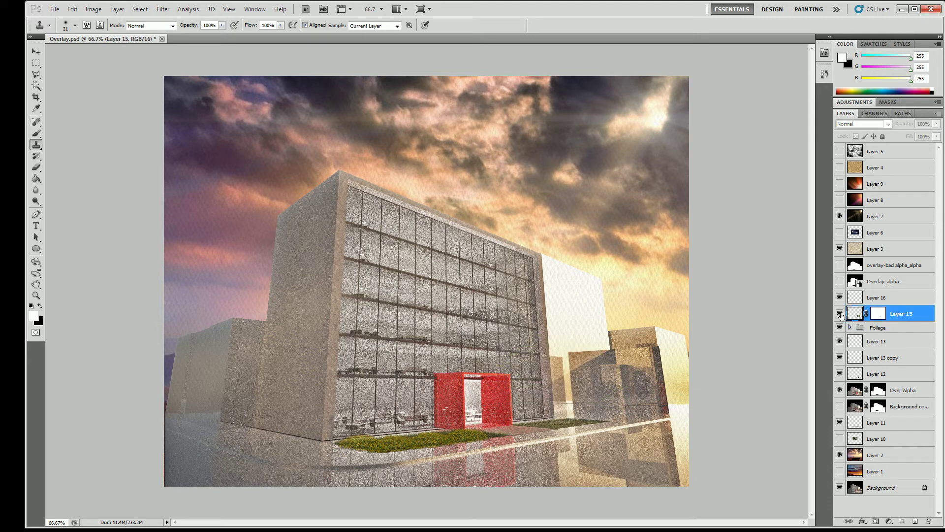
left_click(840, 314)
left_click(840, 315)
left_click(877, 343)
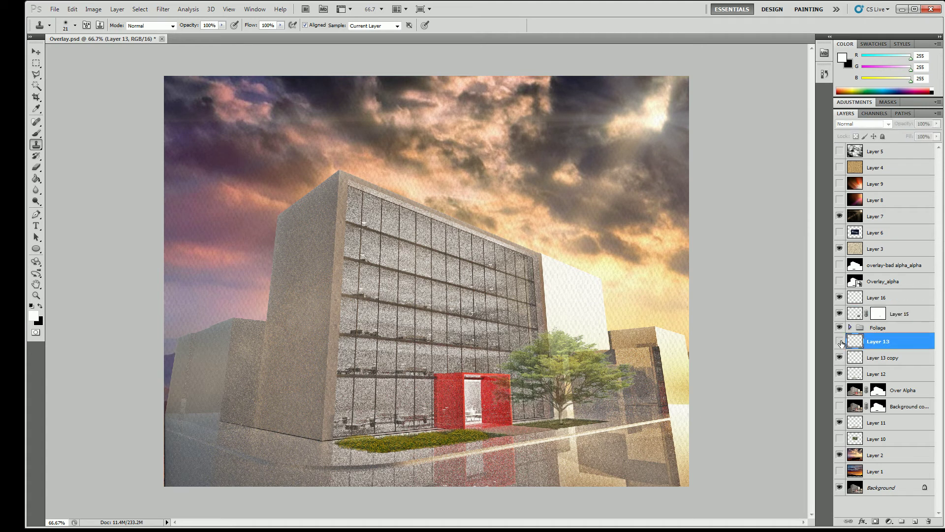
left_click(841, 358)
left_click(840, 358)
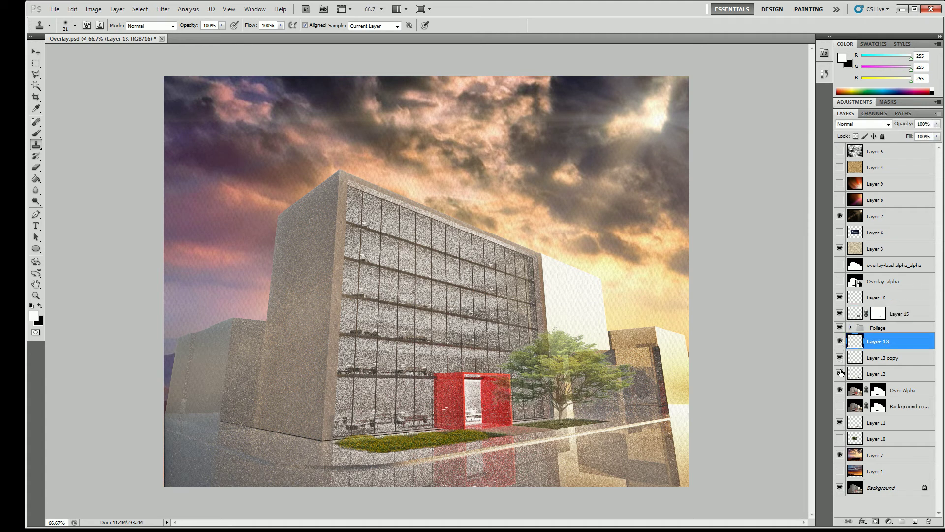
left_click(840, 374)
left_click(840, 374)
Examine the ground cover by the red entrance up close and select Layer 13, Layer 13 copy and Layer 12
left_click(36, 296)
left_click(499, 440)
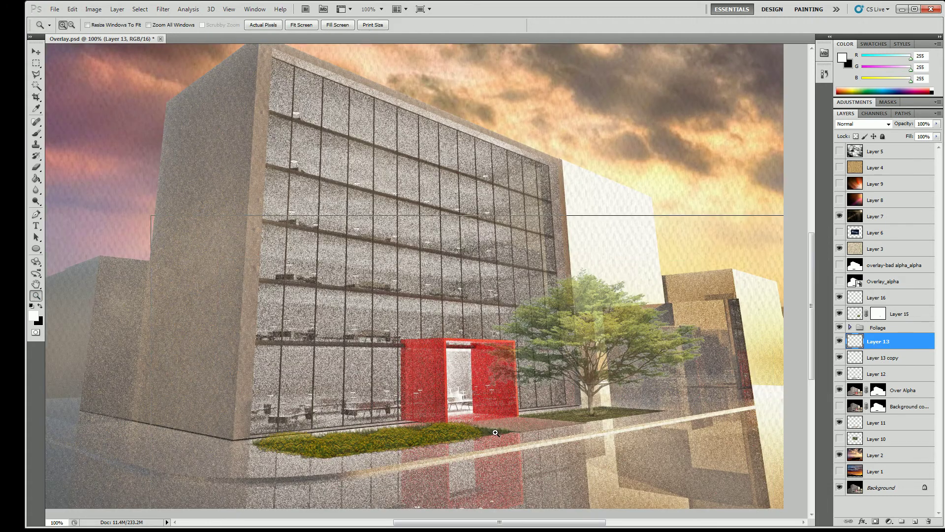
left_click(498, 434)
left_click(519, 432)
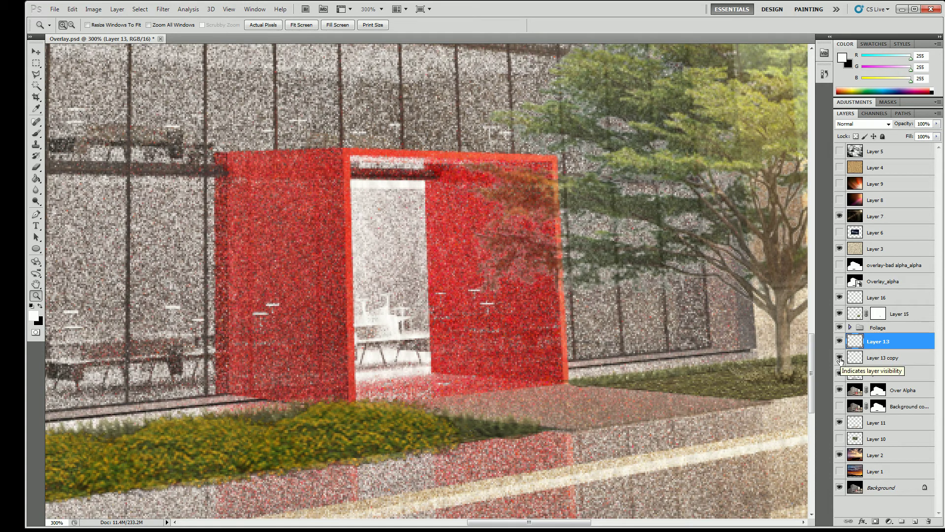
left_click(881, 377, "shift")
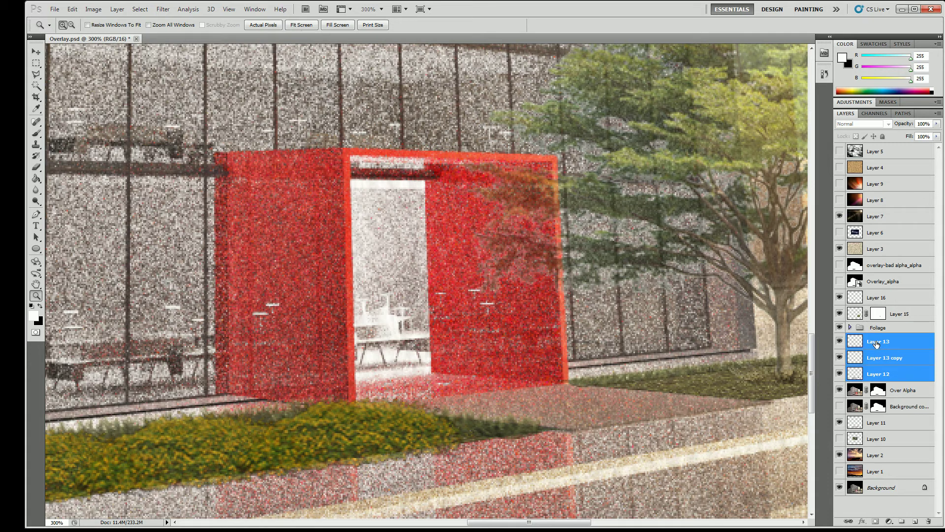
Try moving Layer 11 into the Foliage group and undo the move
left_click(872, 426)
left_click(840, 423)
left_click(840, 423)
left_click_drag(877, 426, 877, 330)
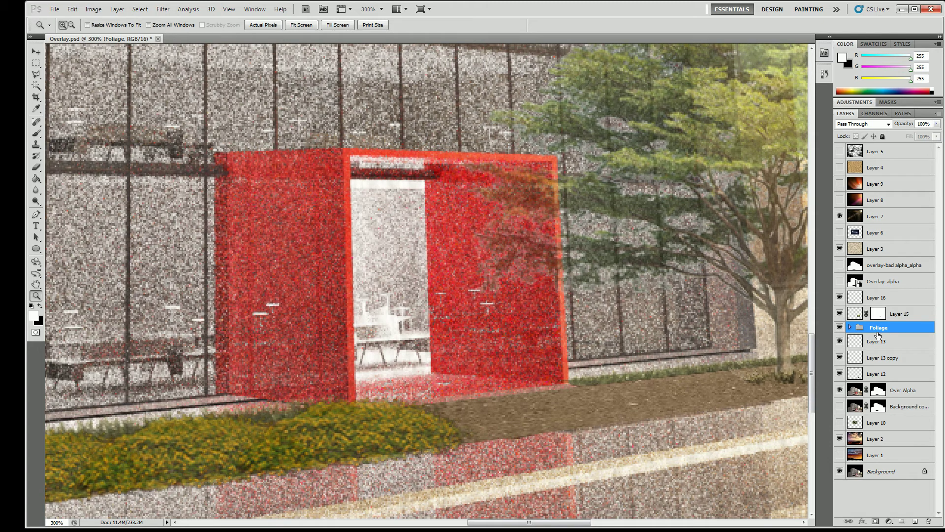
key("ctrl+z")
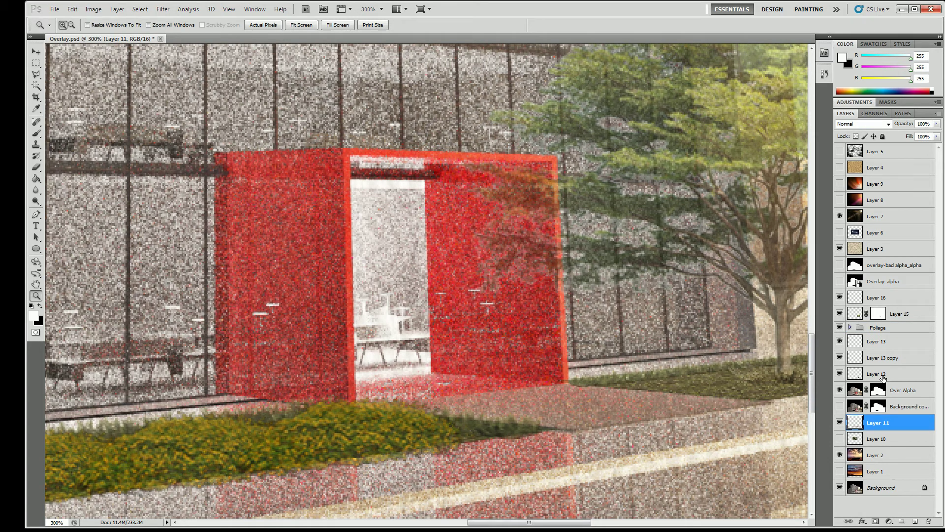
double_click(879, 331)
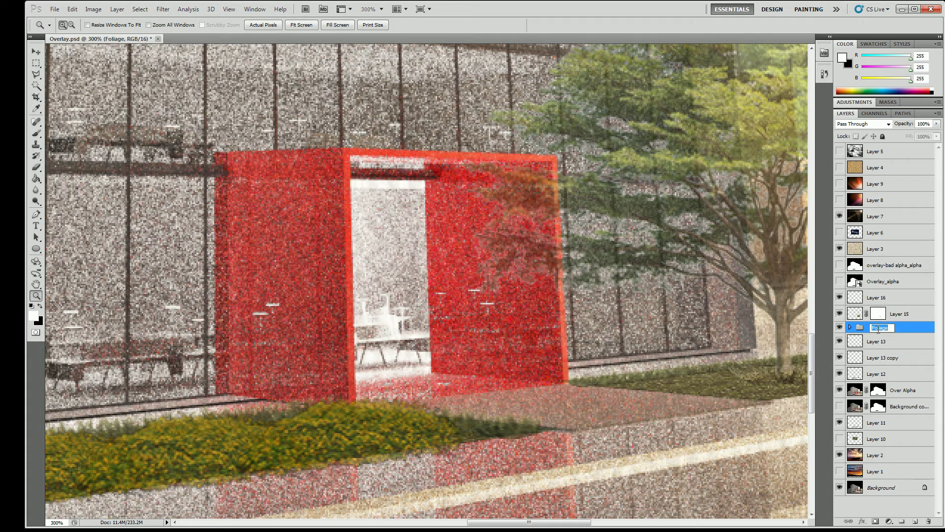
key("Return")
left_click(887, 359)
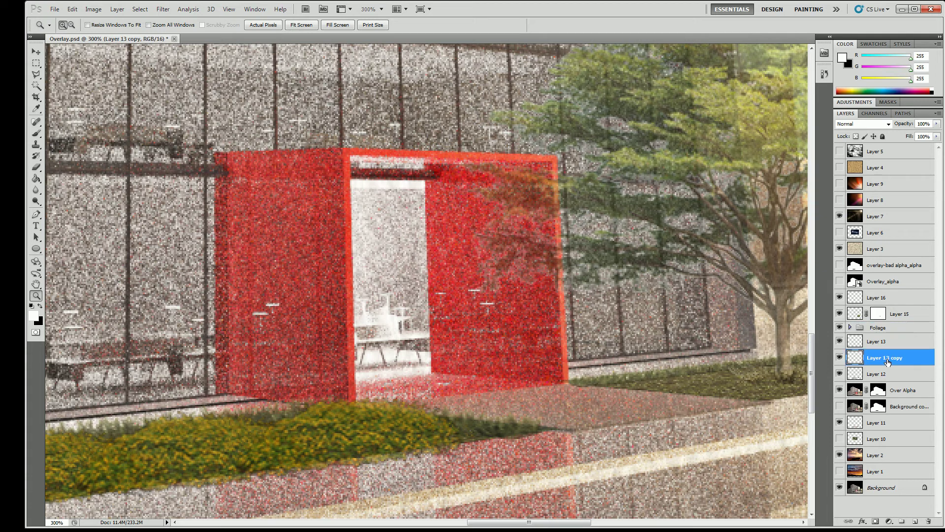
left_click(857, 391)
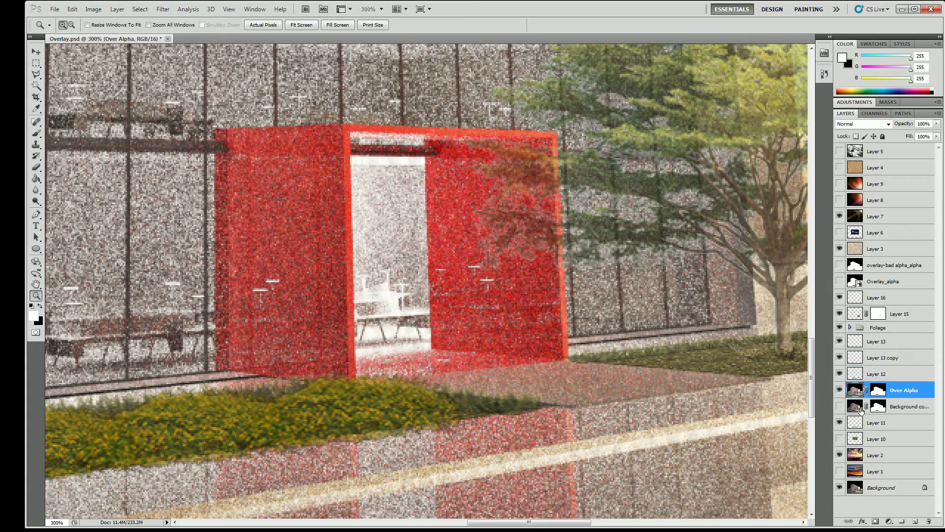
Create a group named Base above Over Alpha and move the Over Alpha and Background copy layers into it
left_click(899, 524)
double_click(879, 387)
type("Base")
left_click(914, 391)
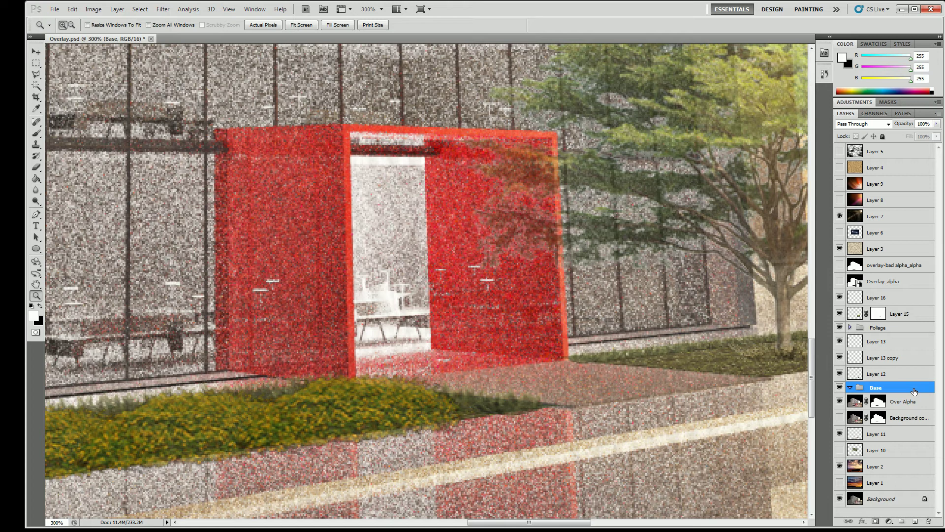
left_click(854, 407)
mouse_move(855, 407)
left_mouse_down()
mouse_move(862, 388)
mouse_move(865, 404)
left_mouse_up()
left_click(866, 417)
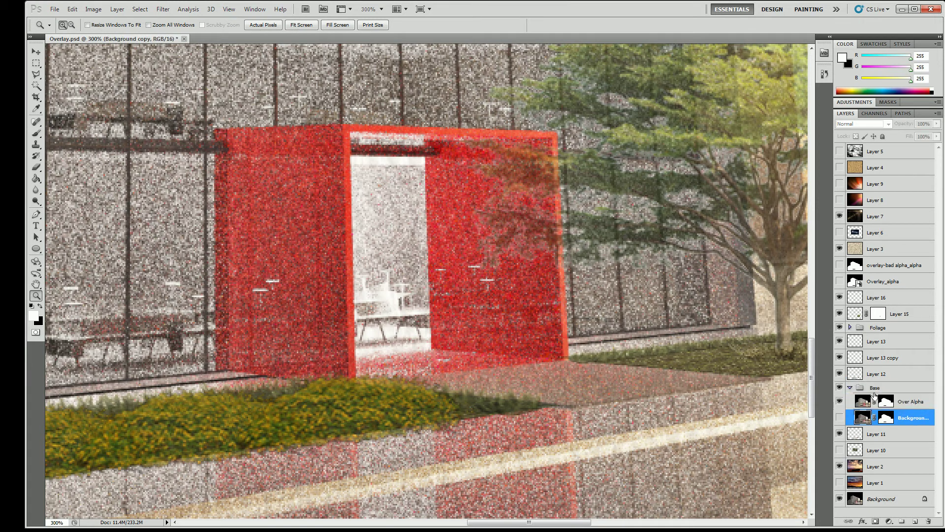
Create a group above Layer 1 and name it BackGround Elements
left_click(881, 454)
left_click(888, 485)
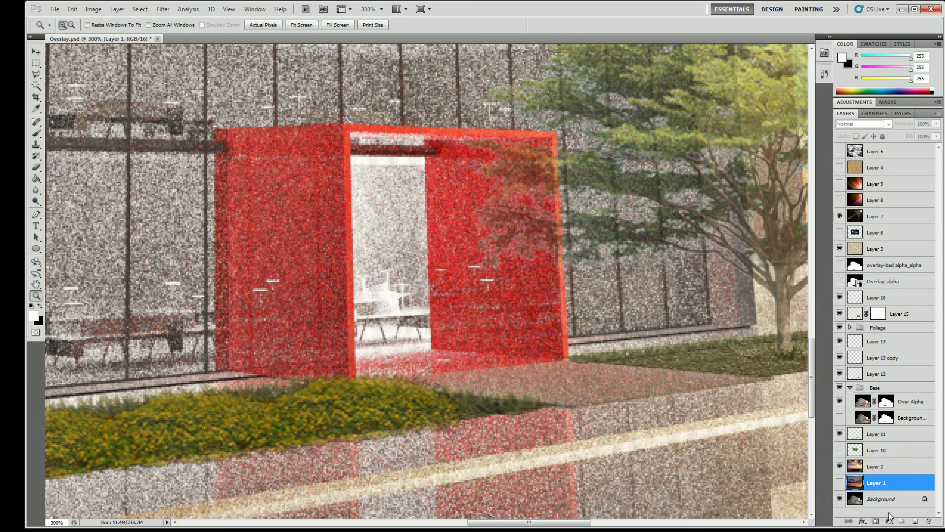
left_click(914, 521)
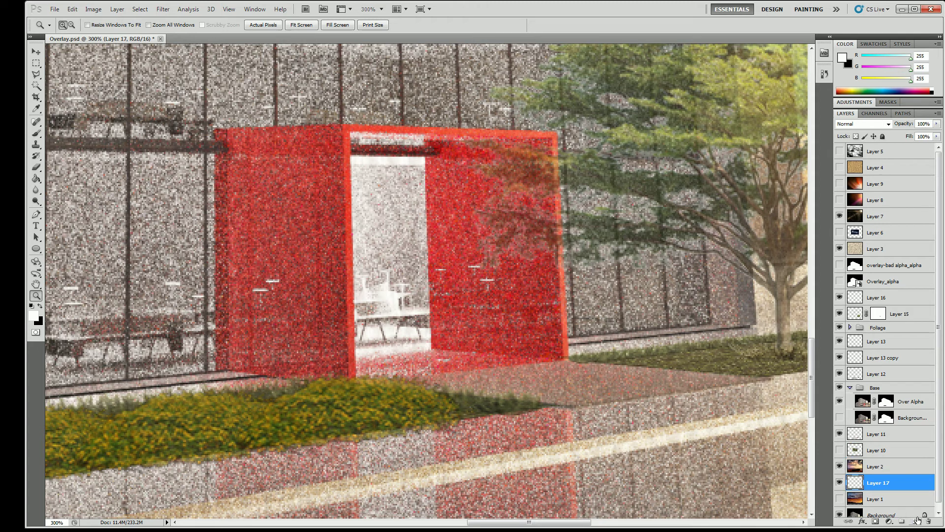
key("ctrl+z")
left_click(902, 522)
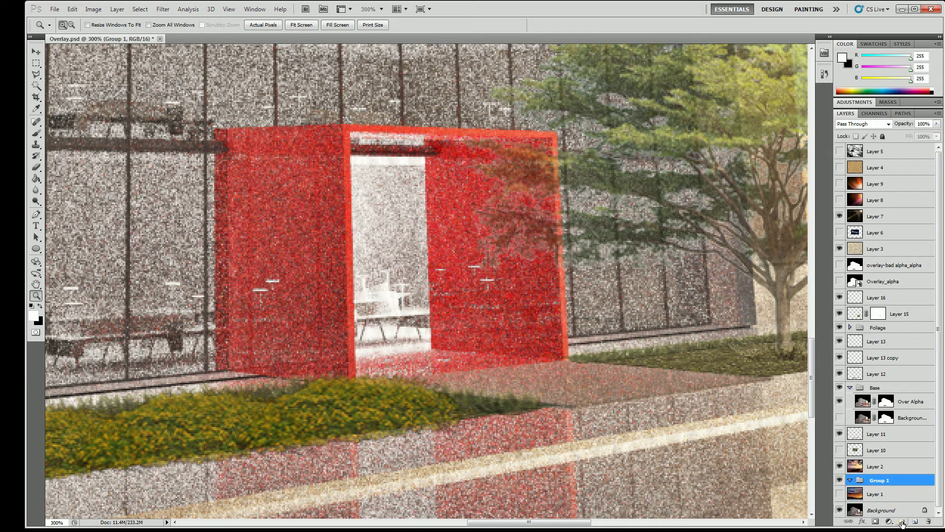
double_click(884, 482)
type("BackGround Elements")
key("Return")
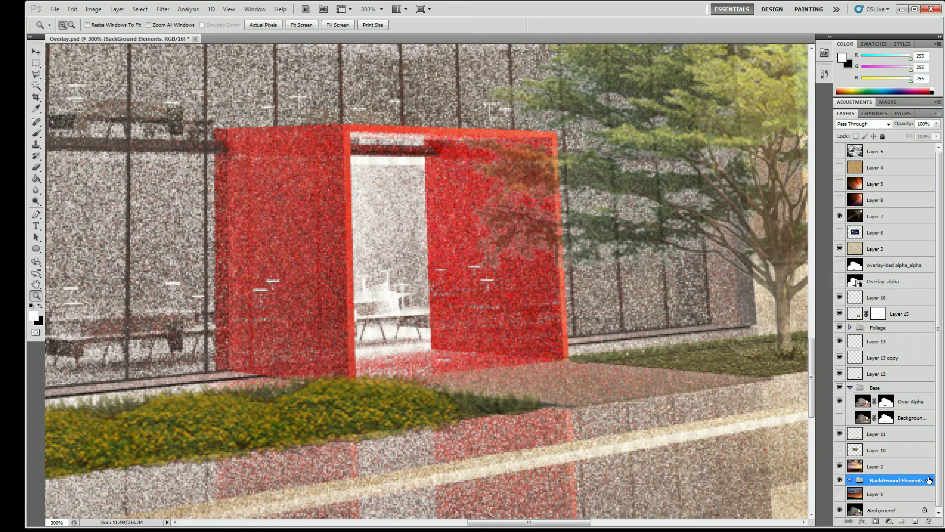
Check Layer 10 and Layer 11 by toggling their visibility and merge Layer 10 down into Layer 2
left_click(876, 467)
left_click(876, 450)
left_click(840, 450)
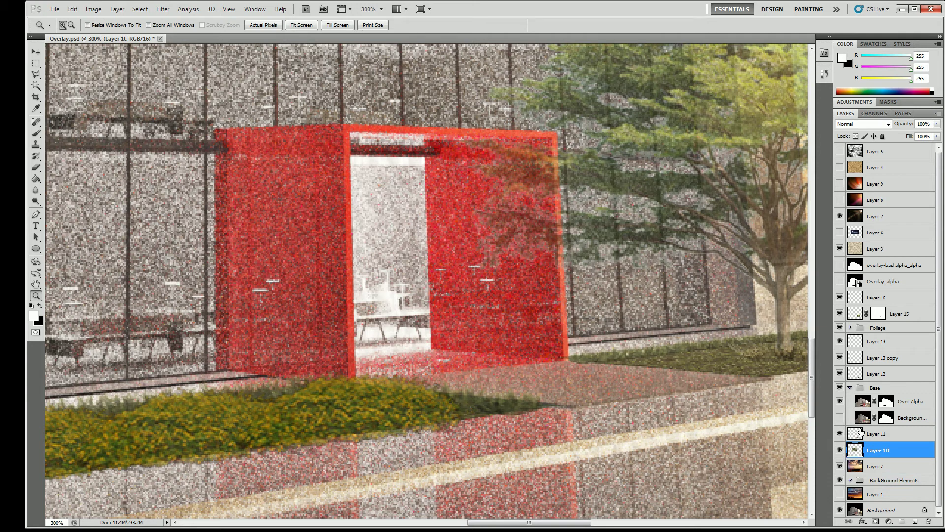
left_click(840, 434)
left_click(840, 434)
left_click(871, 437)
left_click(884, 452, "ctrl")
left_click(850, 452)
key("ctrl+e")
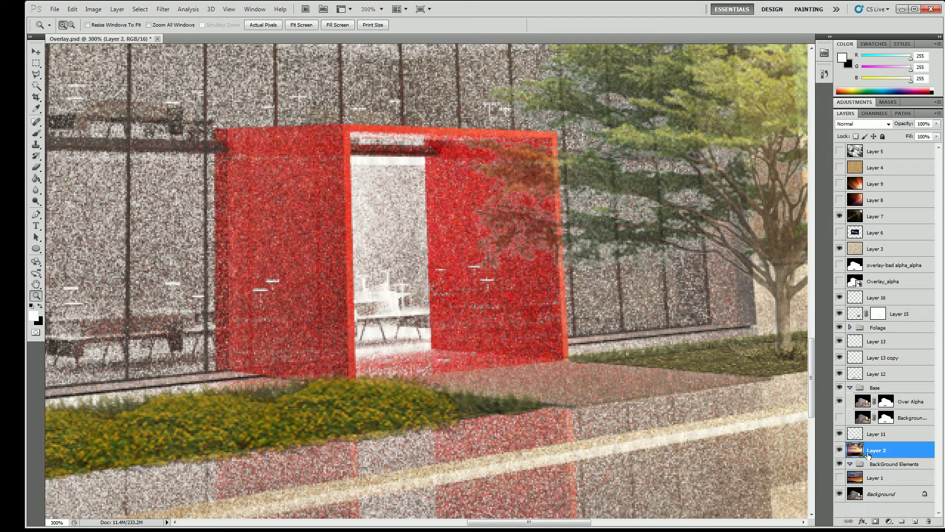
Move Layer 11, Layer 2 and Layer 1 into the BackGround Elements group and collapse it along with the Base group
left_click(873, 436, "ctrl")
left_click_drag(874, 454, 883, 435)
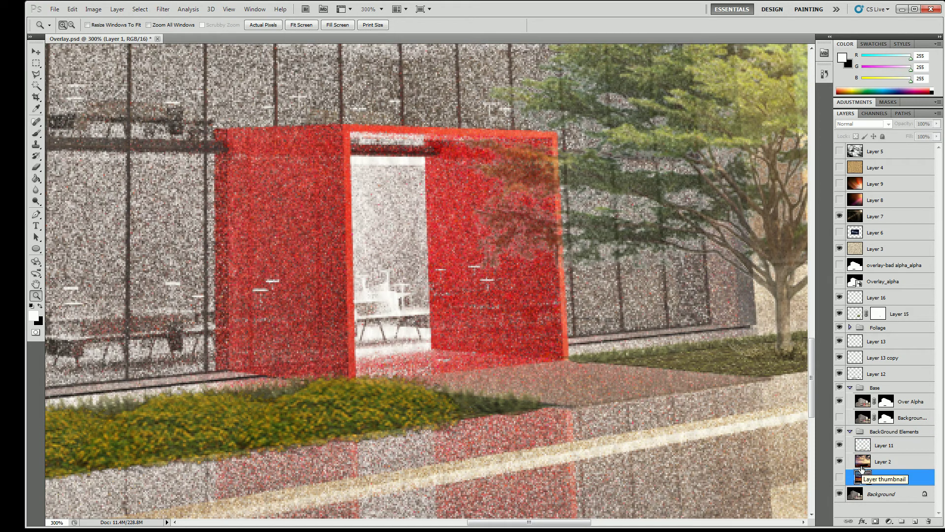
left_click(850, 431)
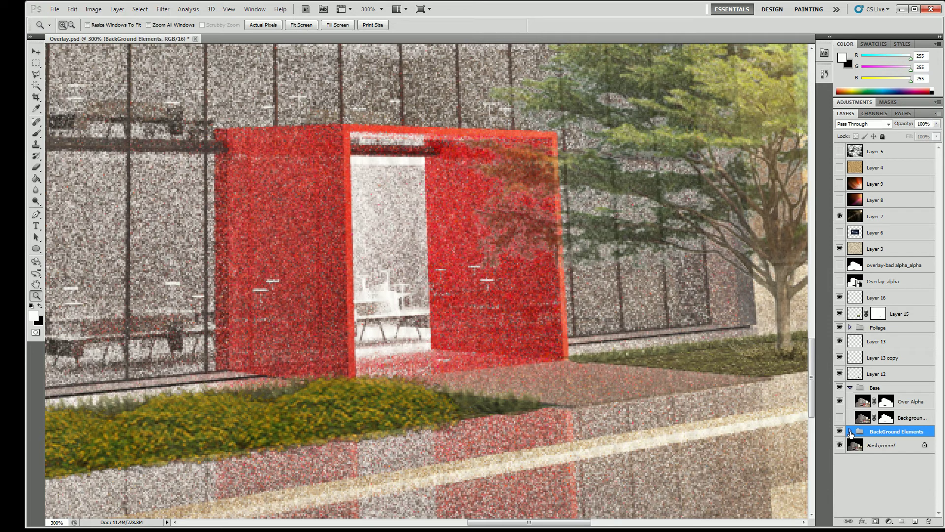
left_click(850, 388)
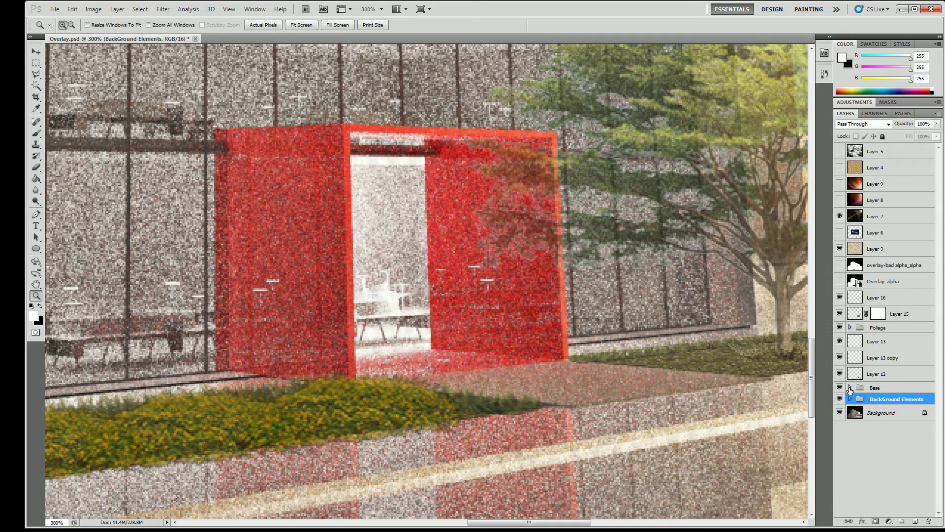
Check the contents of the Foliage and Base groups and toggle Layer 13 and Layer 13 copy to see what they hold
left_click(850, 328)
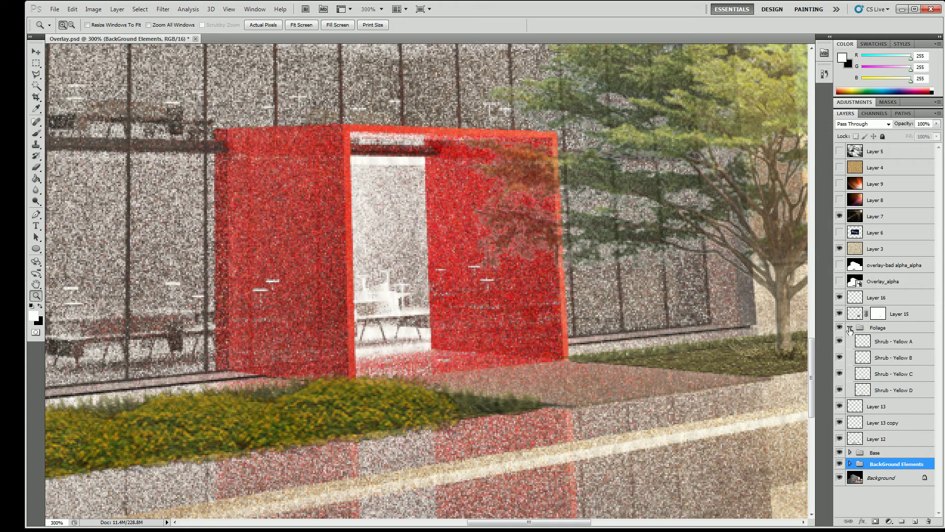
left_click(850, 328)
left_click(863, 342)
left_click(840, 359)
left_click(840, 343)
left_click(840, 343)
left_click(841, 358)
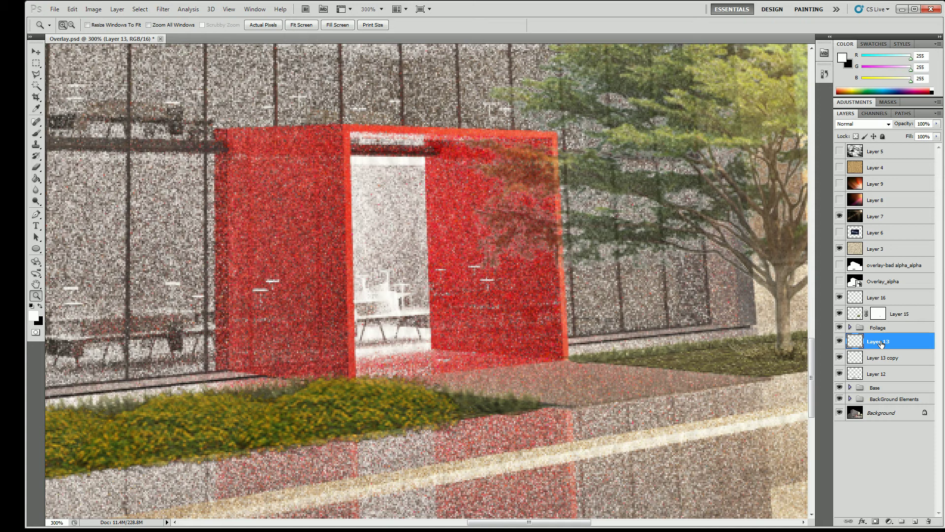
left_click(850, 388)
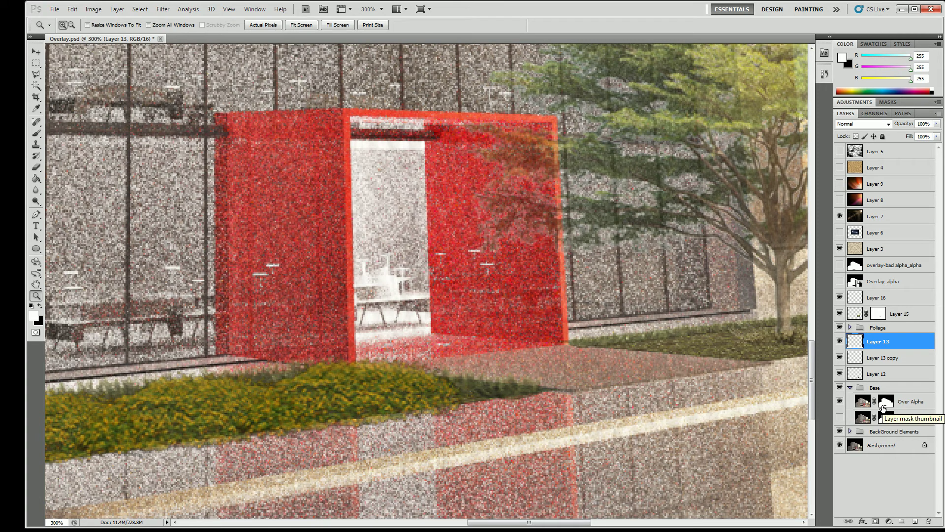
left_click(850, 388)
Rename Layer 11 in the BackGround Elements group as Background Dirt
left_click(850, 399)
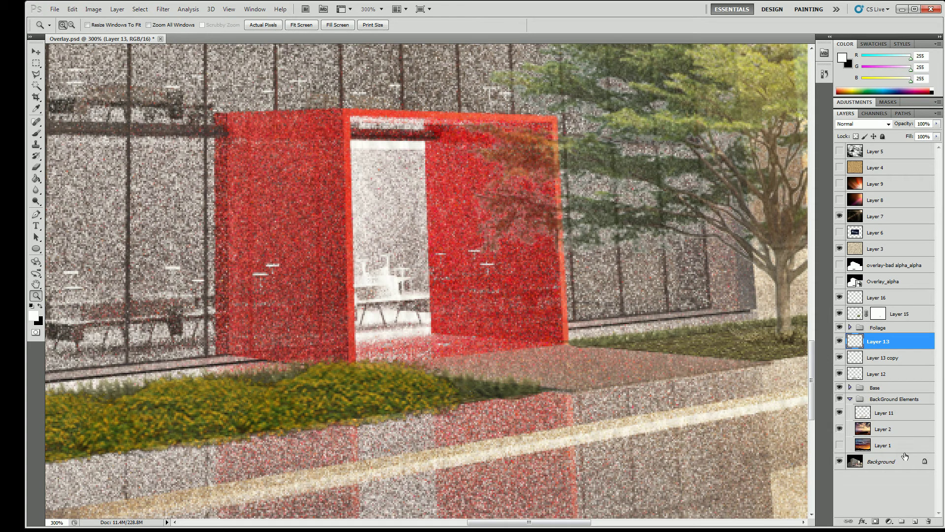
double_click(885, 413)
type("Bas")
type("ckground Dirt")
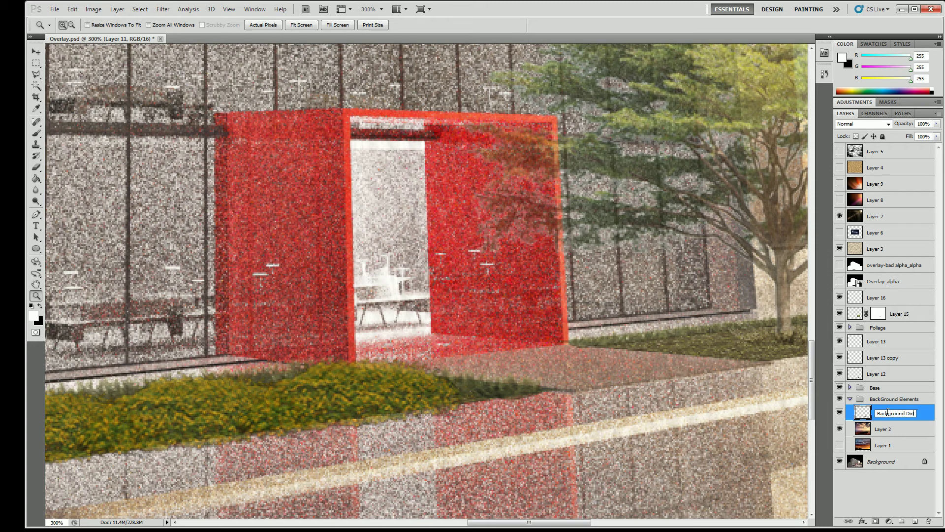
Rename Layer 2 as Sky B and Layer 1 as Sky A, leaving the BackGround Elements group collapsed
double_click(884, 429)
type("Sky B")
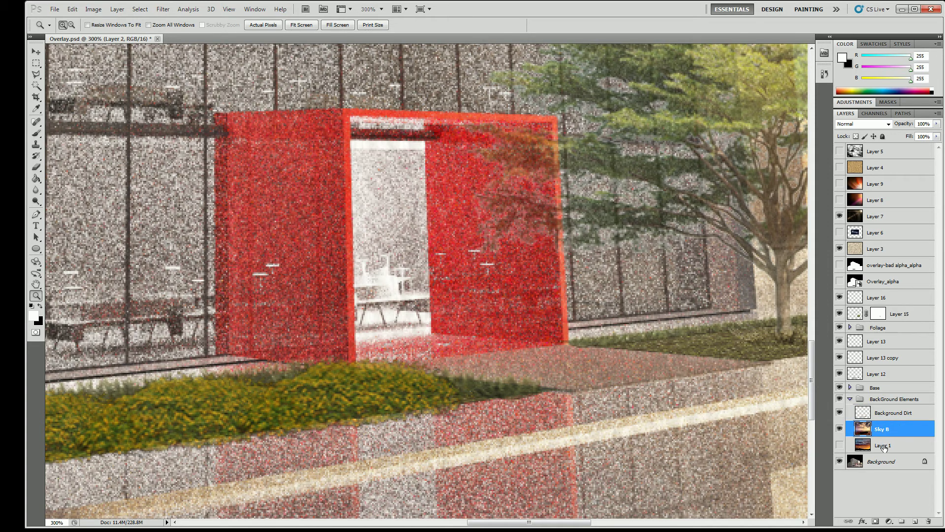
double_click(884, 445)
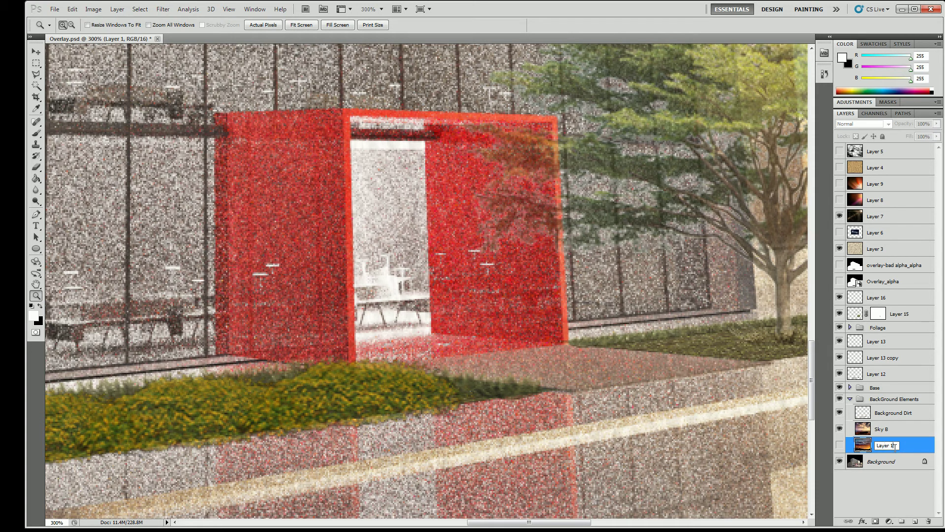
type("Sky A")
key("Return")
left_click(850, 399)
left_click(850, 398)
left_click(851, 398)
Toggle Layer 12 to identify its content and rename it Grass Base Background
left_click(864, 374)
left_click(840, 373)
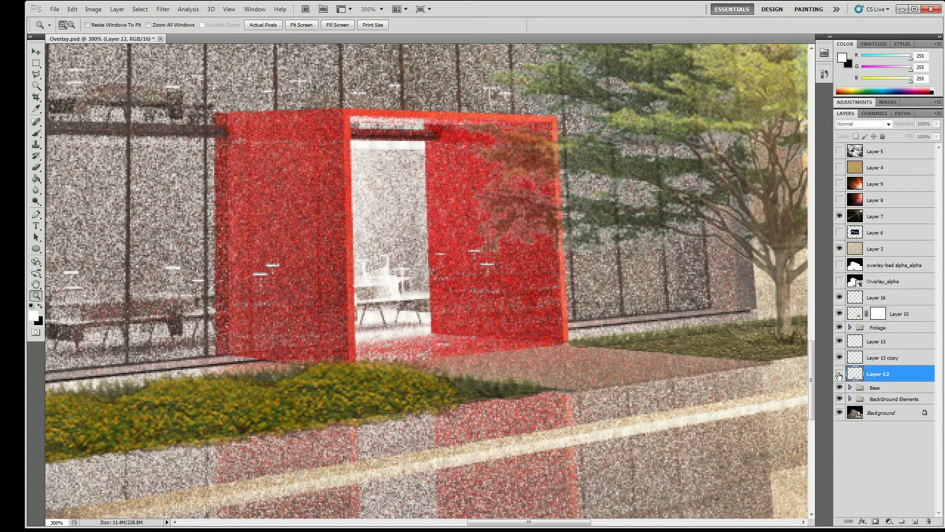
left_click(839, 374)
double_click(885, 374)
type("Grass Base Background")
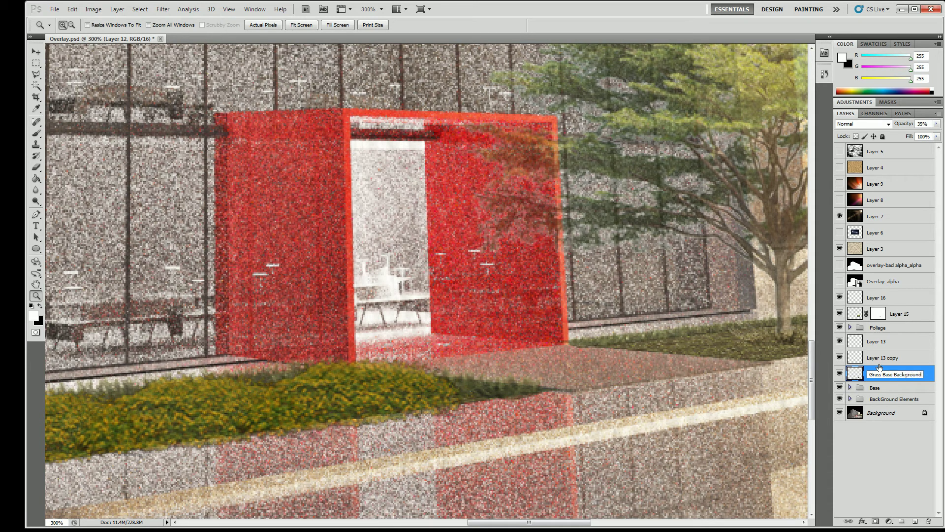
Toggle Layer 13 copy to identify its content and rename it Back Edging
left_click(887, 358)
left_click(840, 358)
left_click(840, 358)
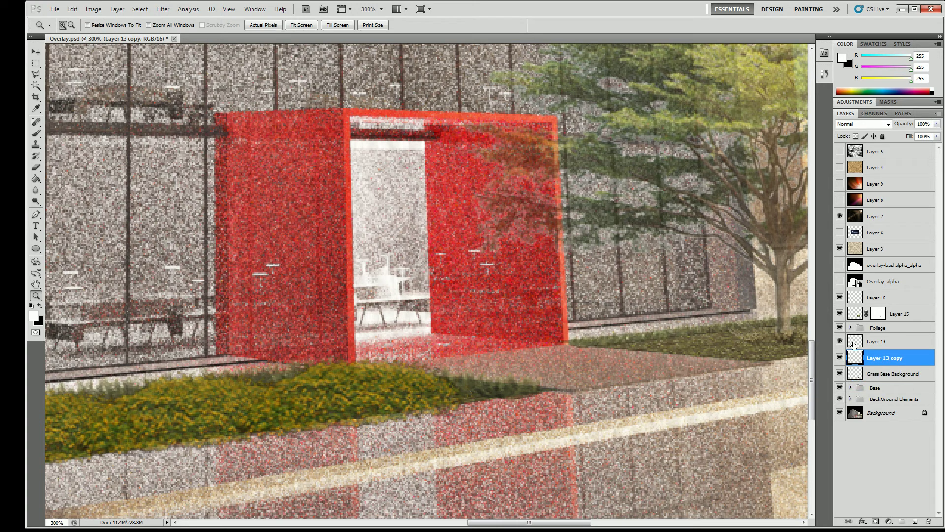
left_click(879, 346)
double_click(887, 359)
type("Back Edging")
Add the prefix Grass to the Back Edging layer so its name reads Grass Back Edging
left_click(872, 344)
double_click(882, 342)
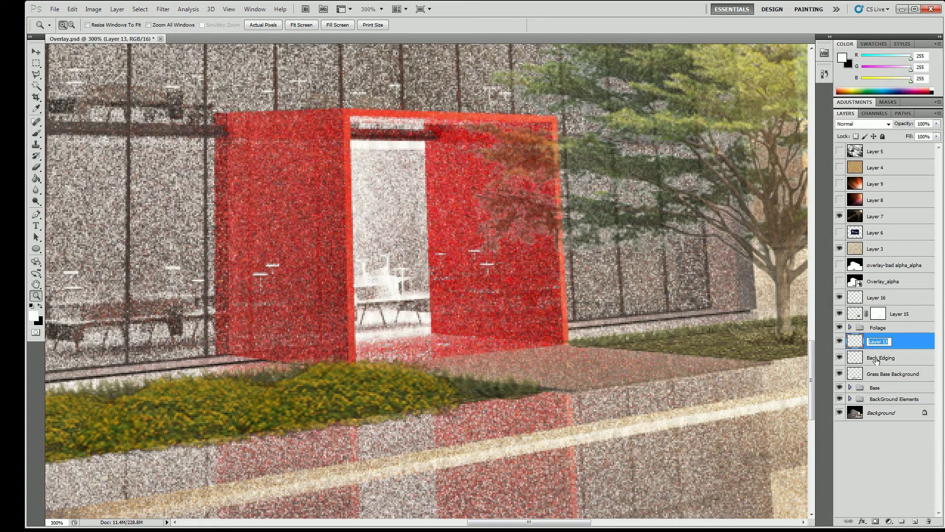
left_click(879, 358)
double_click(879, 358)
left_click(870, 358)
type("Grass")
Rename Layer 13 as Grass Side Edging
left_click(878, 344)
double_click(879, 342)
key("BackSpace")
key("BackSpace")
type("Side Eding")
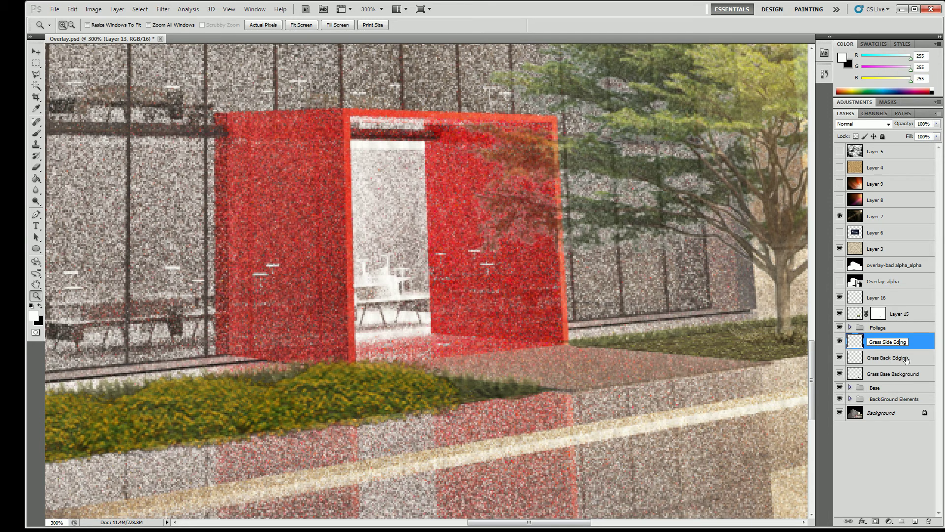
key("Left")
key("Left")
key("Left")
type("g")
key("Return")
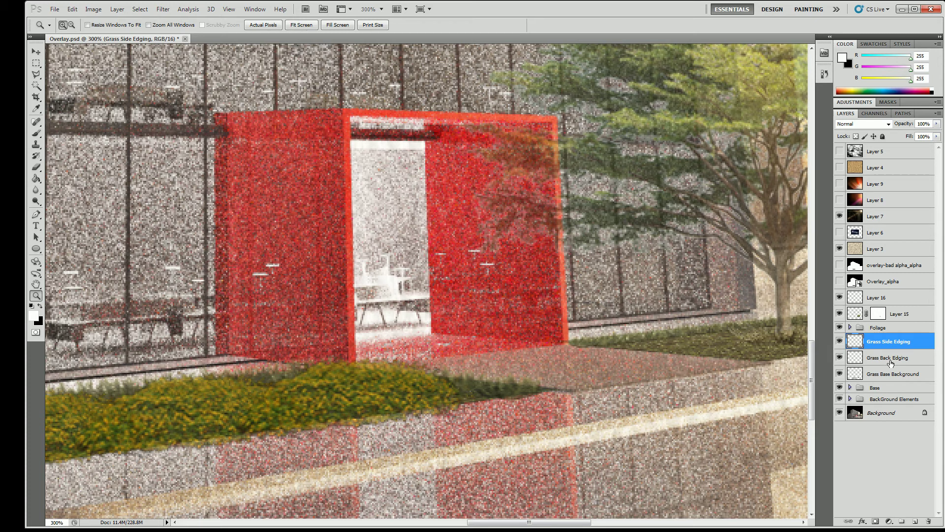
Check Grass Side Edging by toggling its visibility and move all three grass layers into the Foliage group
left_click(839, 341)
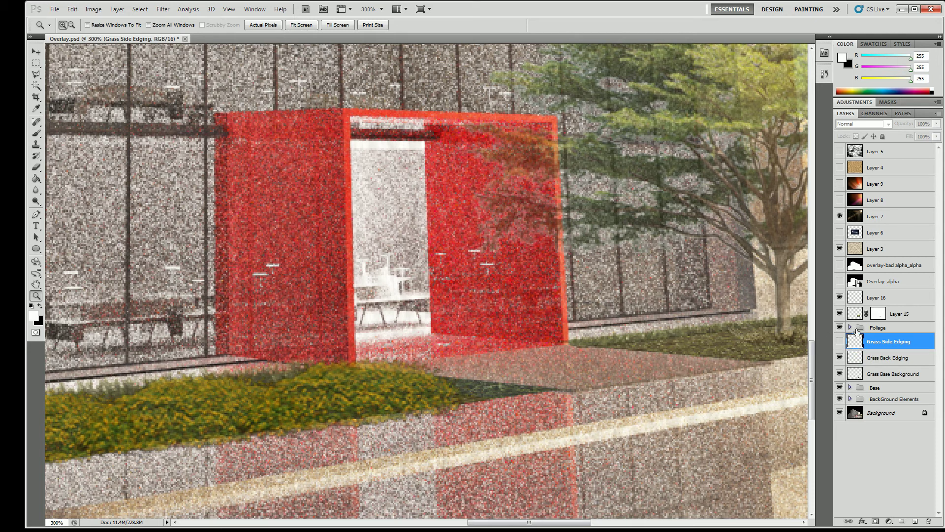
left_click(840, 341)
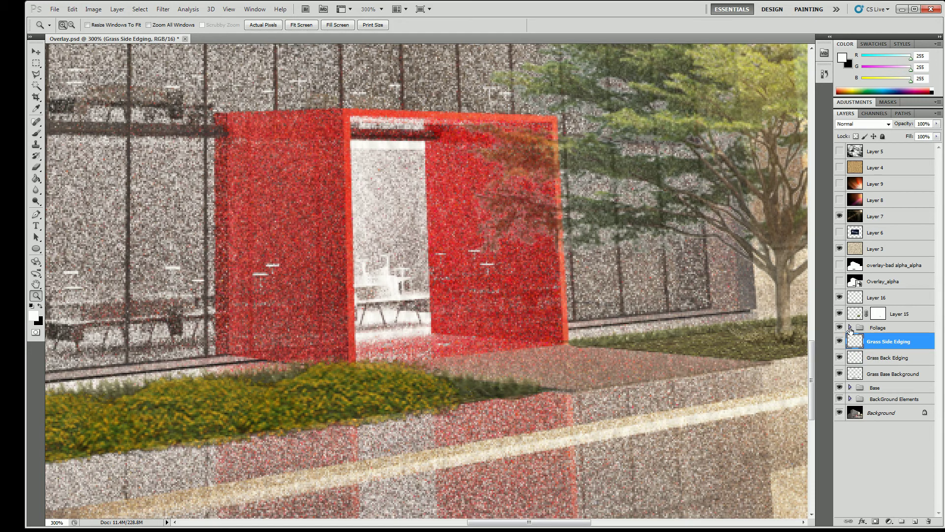
left_click(850, 328)
left_click(850, 328)
left_click(886, 374, "shift")
left_click_drag(886, 374, 843, 327)
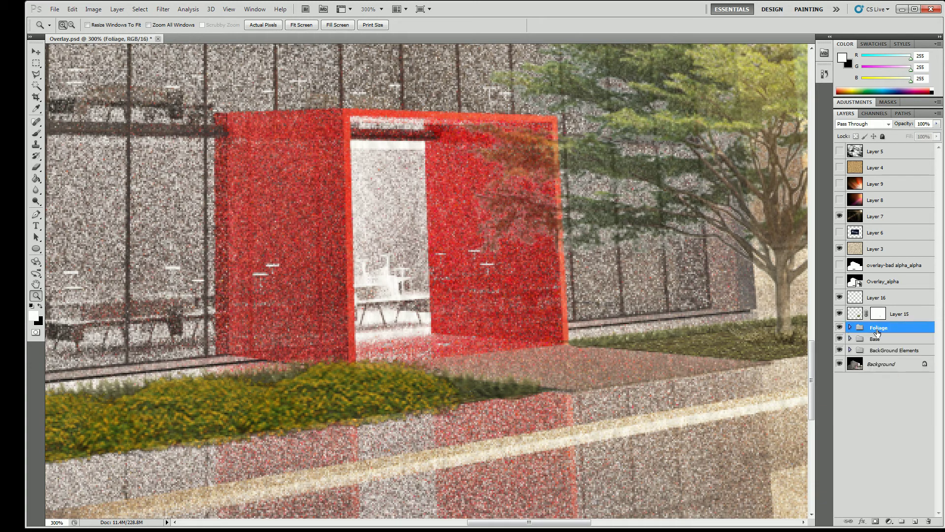
Delete the unused Overlay_alpha and overlay-bad alpha_alpha layers
scroll(860, 321, "up", 1)
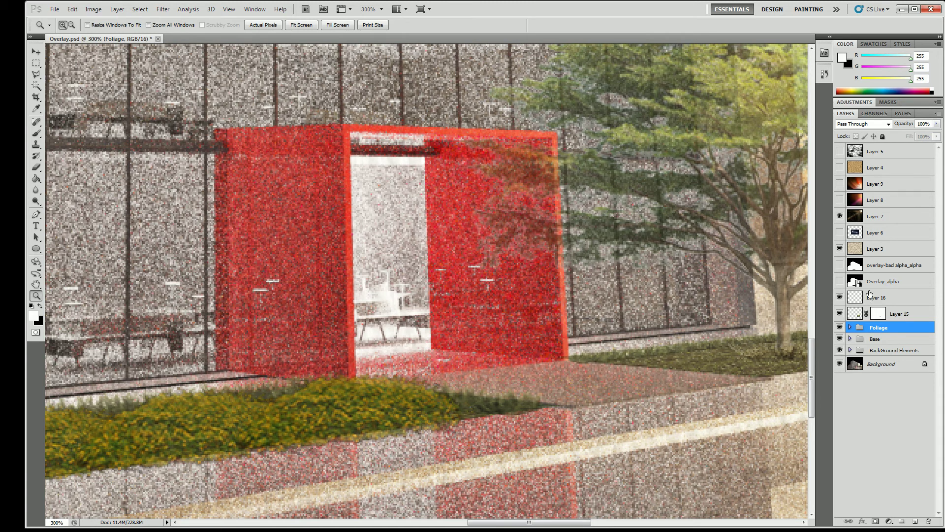
left_click(887, 286)
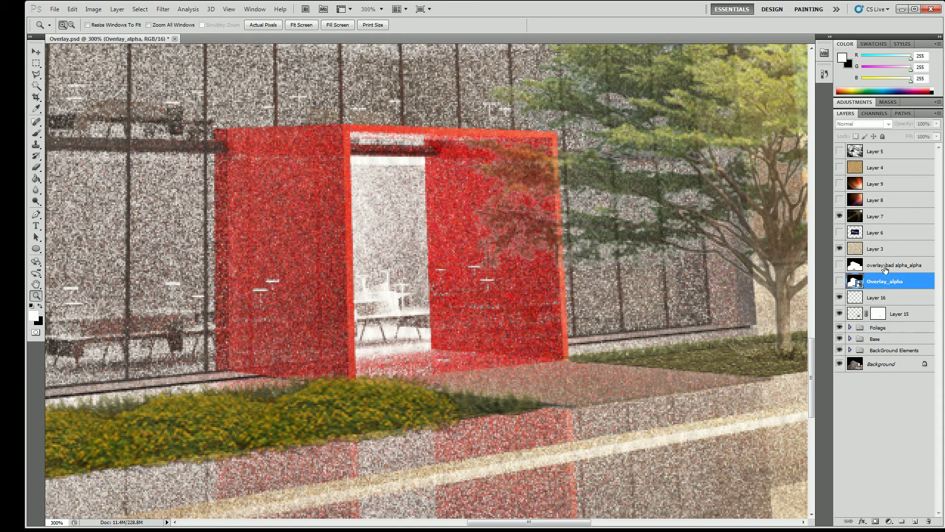
key("Delete")
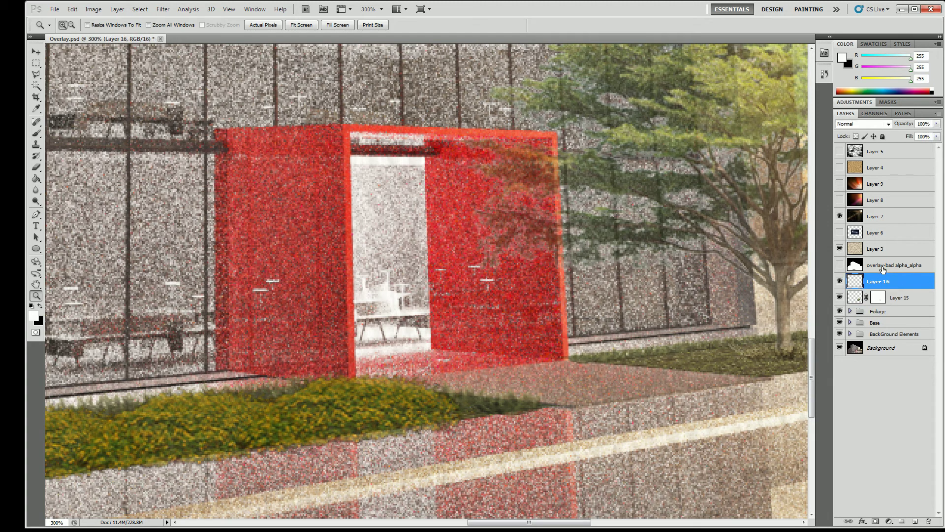
key("Delete")
Show Layer 6 to inspect its lens flare image, hide it again and delete the layer
left_click(876, 235)
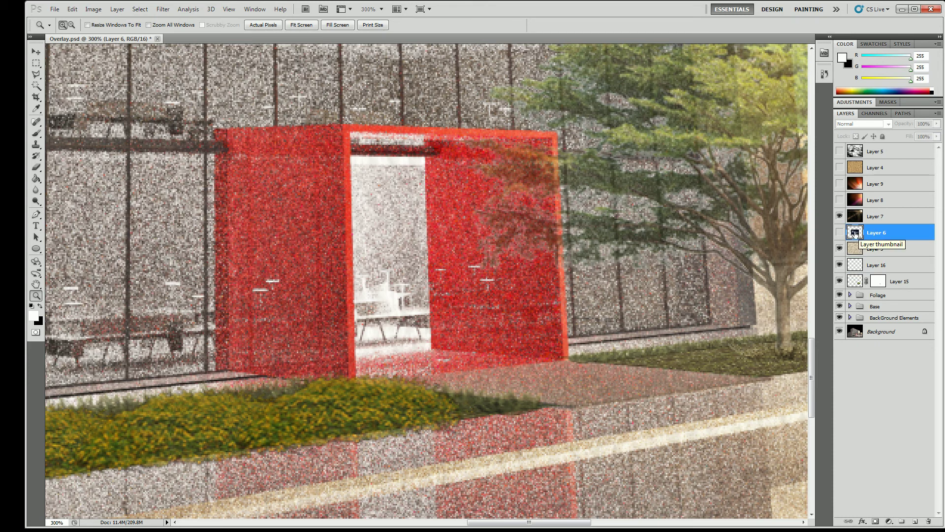
left_click(839, 233)
scroll(357, 207, "up", 10)
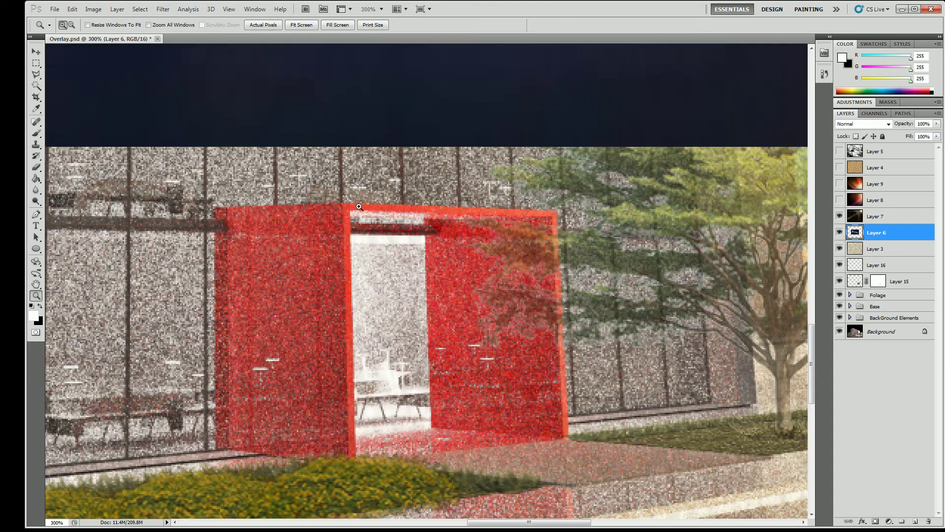
scroll(364, 229, "up", 2)
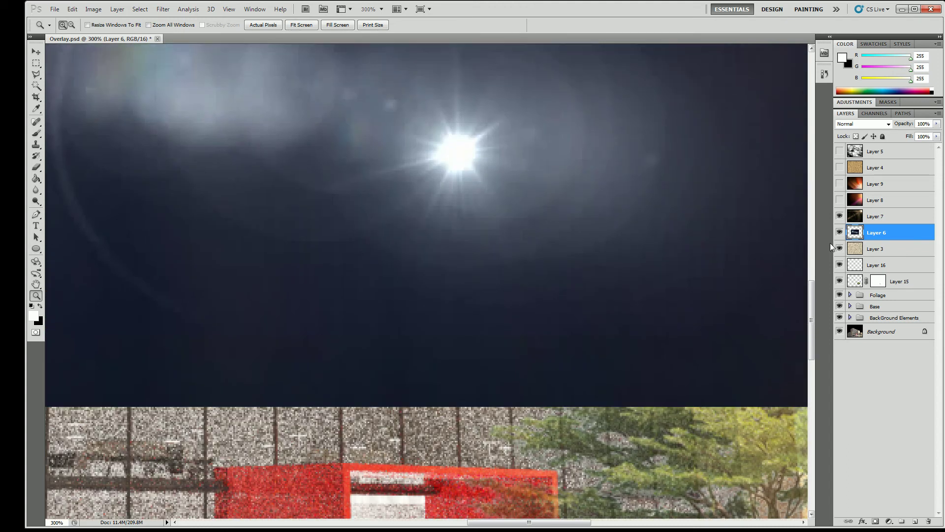
left_click(840, 232)
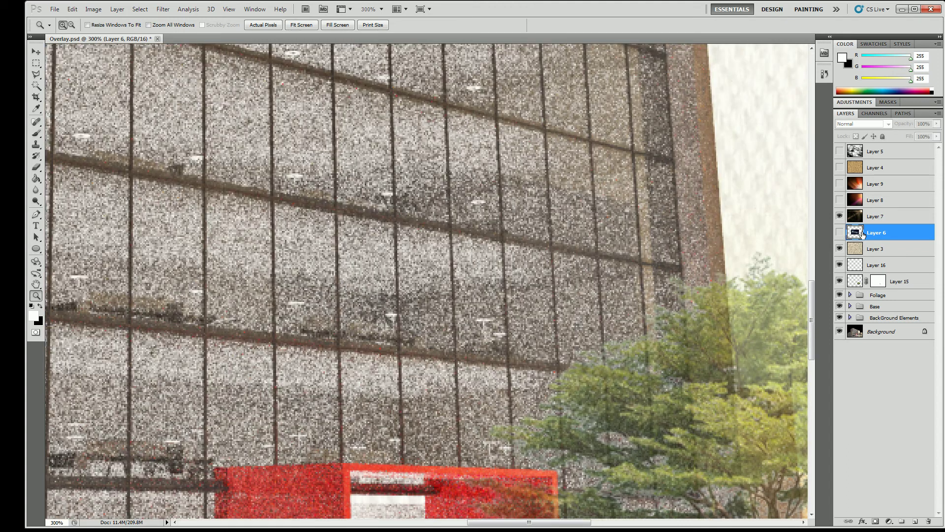
key("Delete")
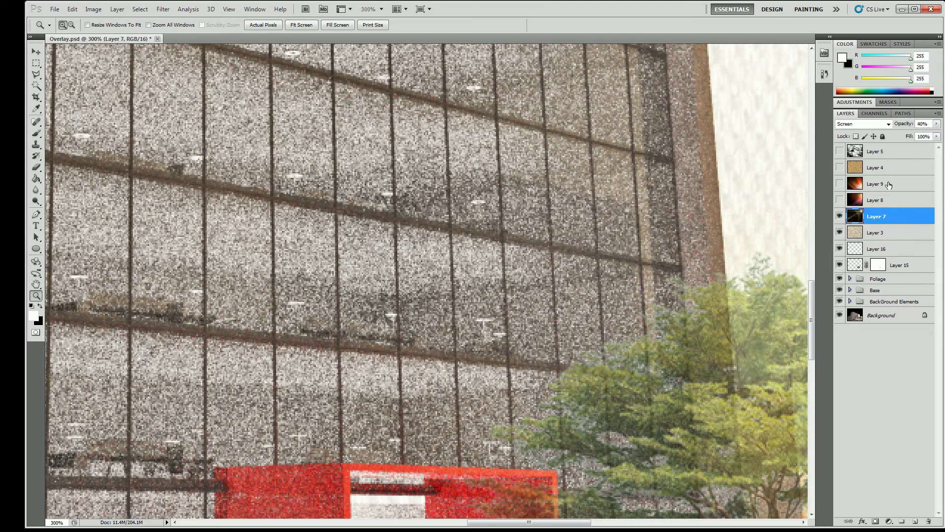
Create a new layer group directly above Layer 9 and name it Lens Flare
left_click(889, 185)
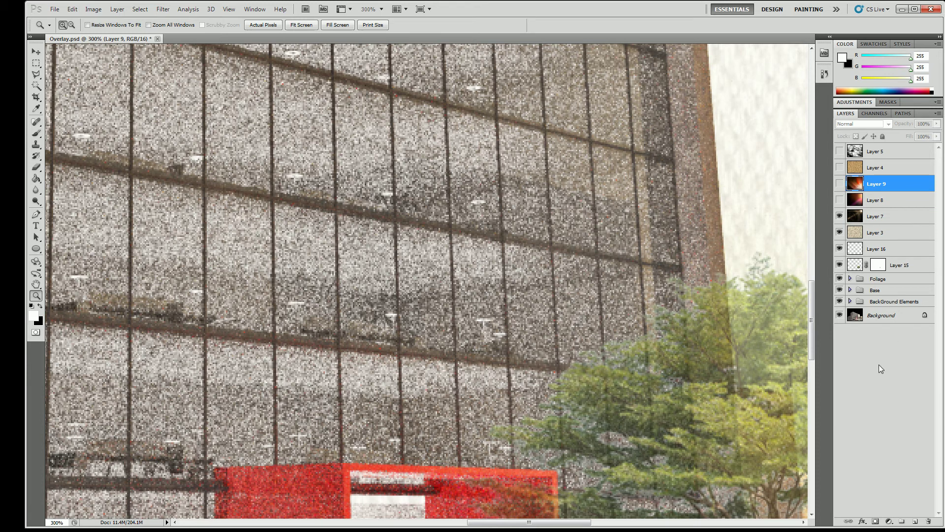
left_click(902, 521)
right_click(885, 182)
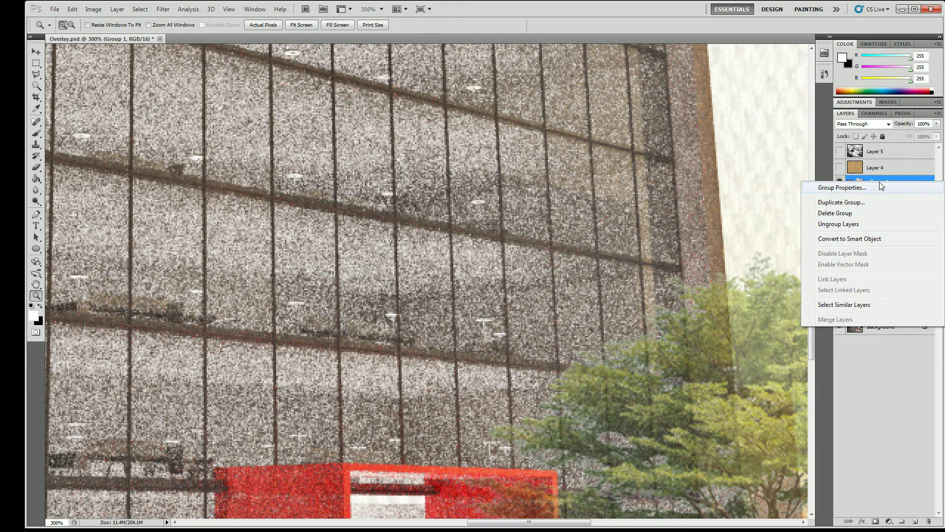
key("Escape")
double_click(880, 181)
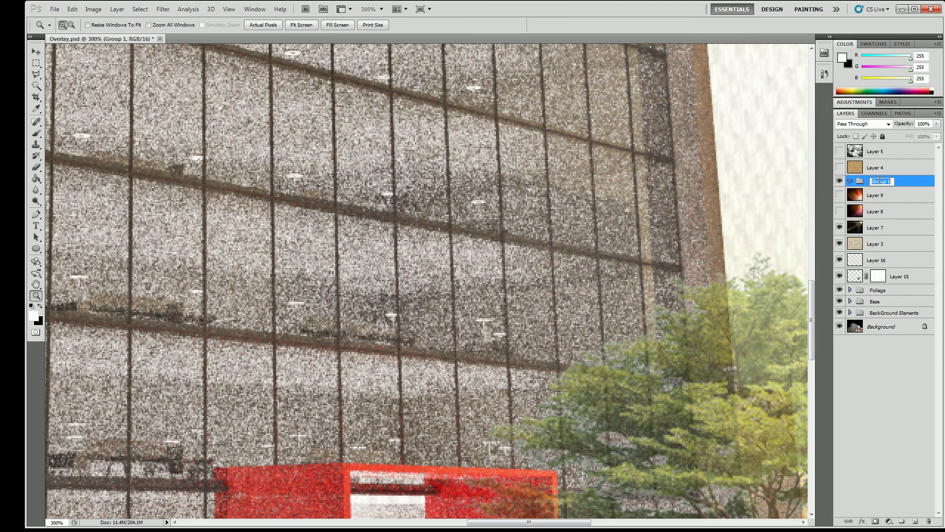
type("Lens Flare")
Move Layer 9, Layer 8 and Layer 7 together into the Lens Flare group
left_click(880, 197)
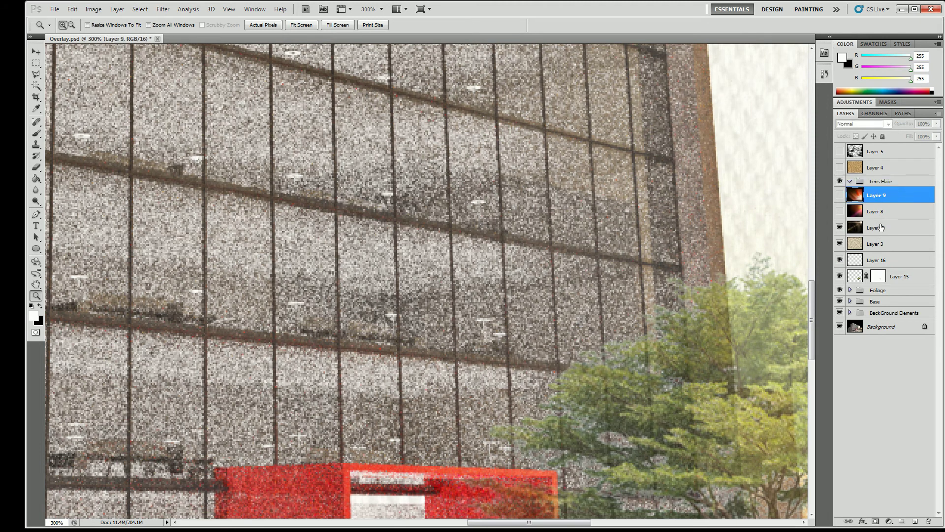
left_click(879, 229, "shift")
left_click_drag(880, 229, 875, 183)
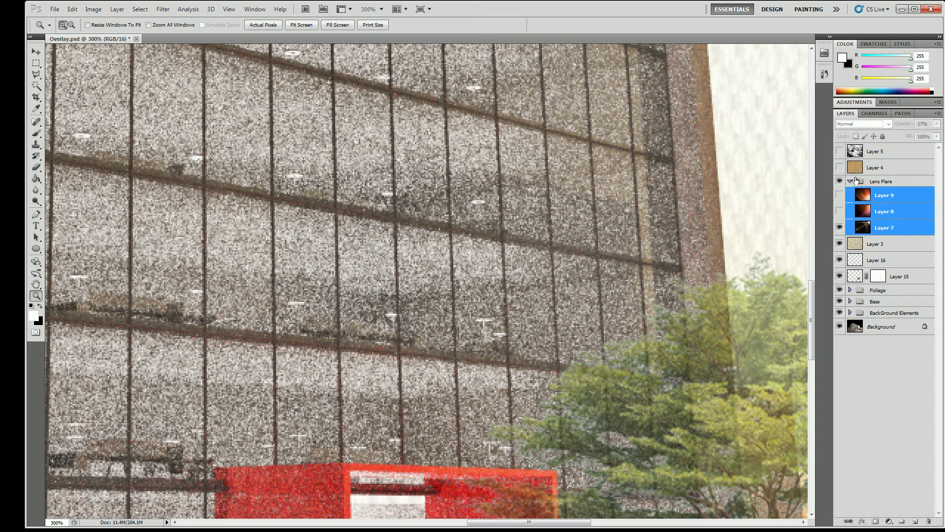
Move Layer 3 above the Lens Flare group, directly beneath Layer 4
left_click(879, 247)
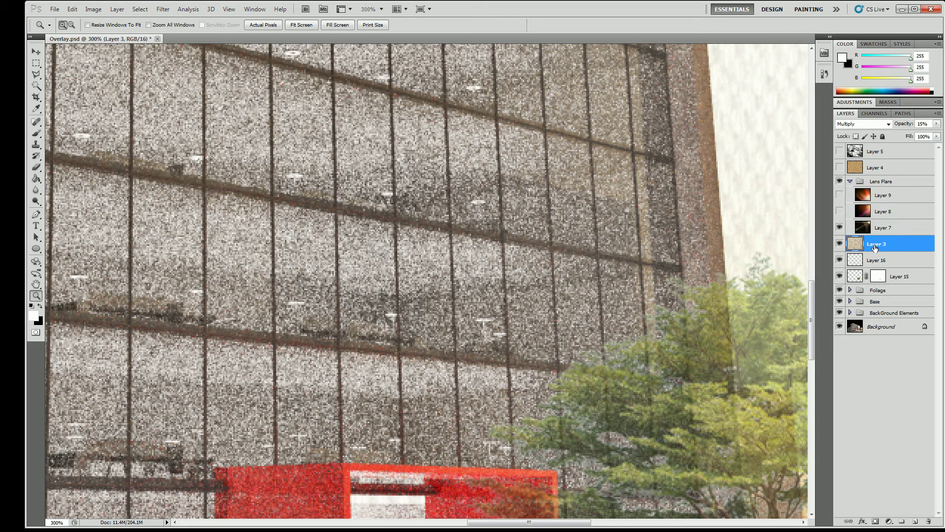
left_click_drag(870, 243, 877, 178)
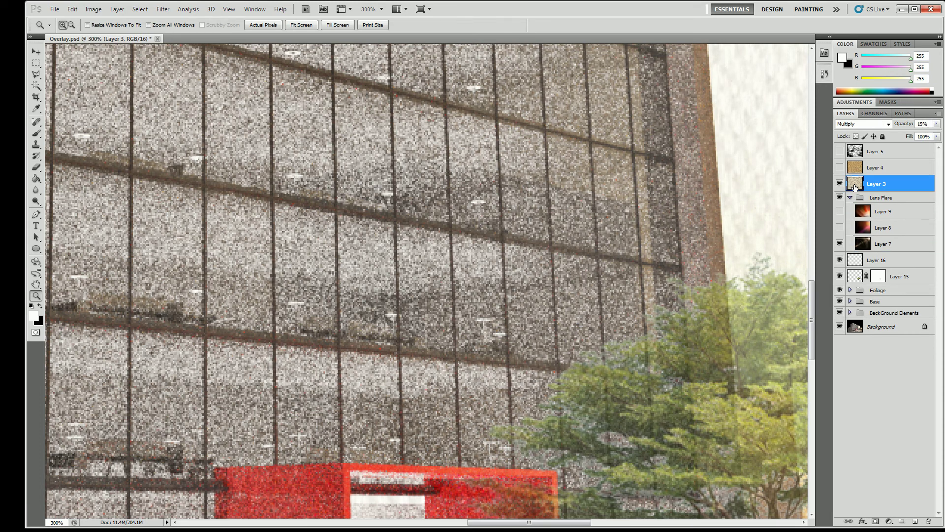
scroll(731, 260, "up", 5)
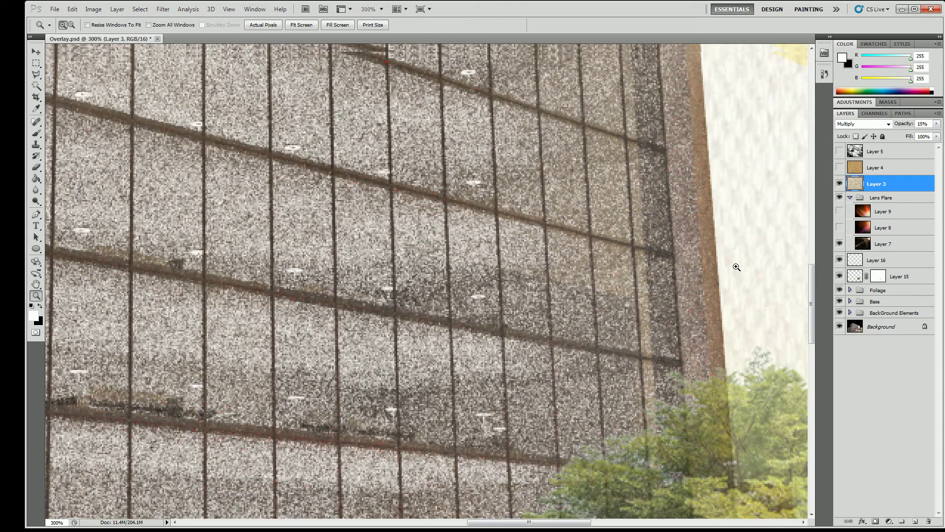
Create a new layer group directly above Layer 4 and name it Texture Overlay
left_click(890, 167)
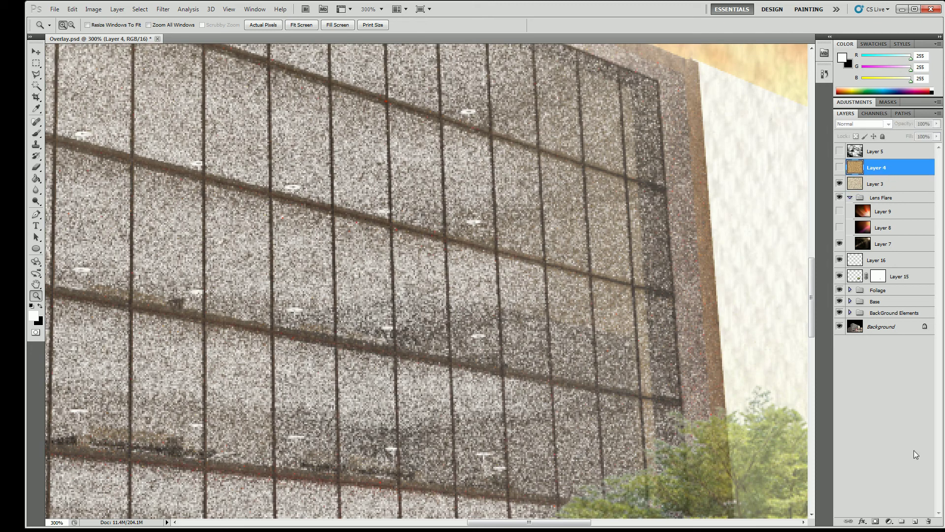
left_click(902, 521)
double_click(882, 165)
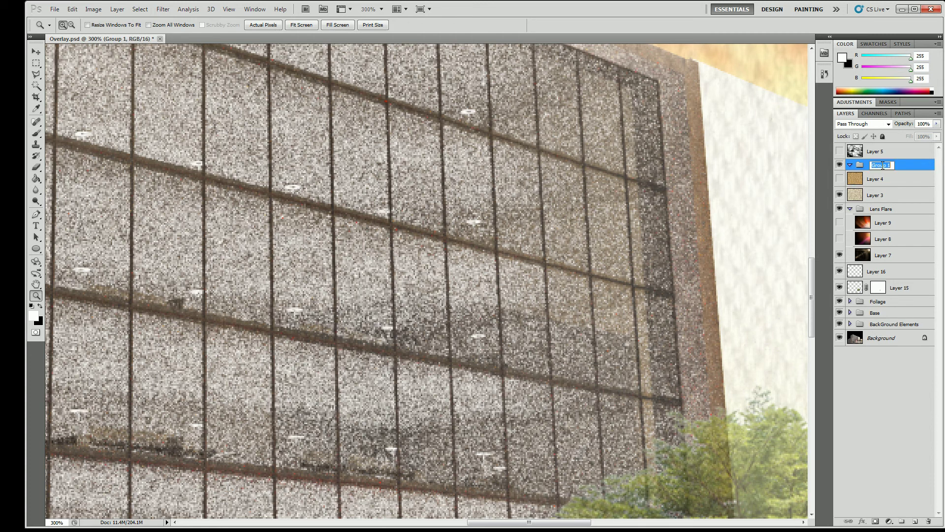
type("Masking Overlay")
left_click_drag(892, 166, 863, 172)
type("Texture")
left_click(923, 169)
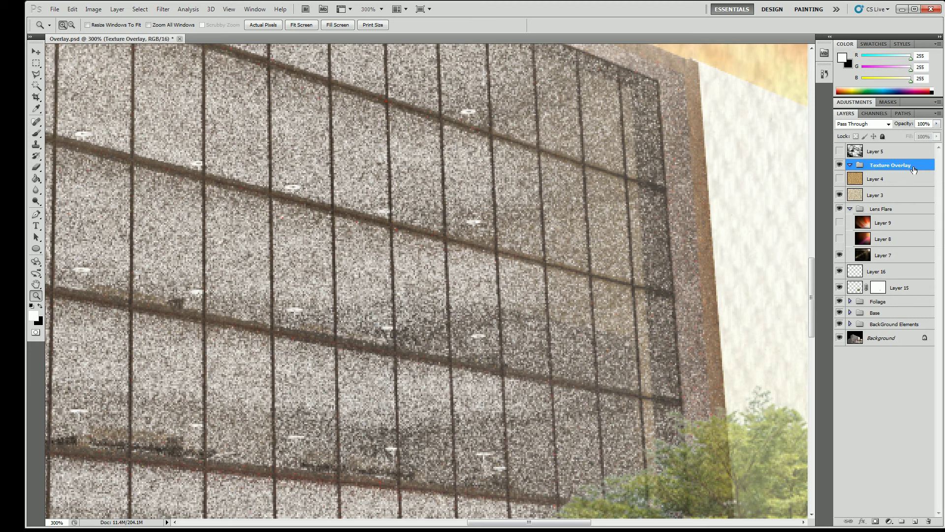
Move Layer 5, Layer 4 and Layer 3 into the Texture Overlay group and collapse it and the Lens Flare group
mouse_move(869, 151)
left_mouse_down()
mouse_move(877, 167)
mouse_move(886, 150)
left_mouse_up()
left_click_drag(881, 196, 894, 152)
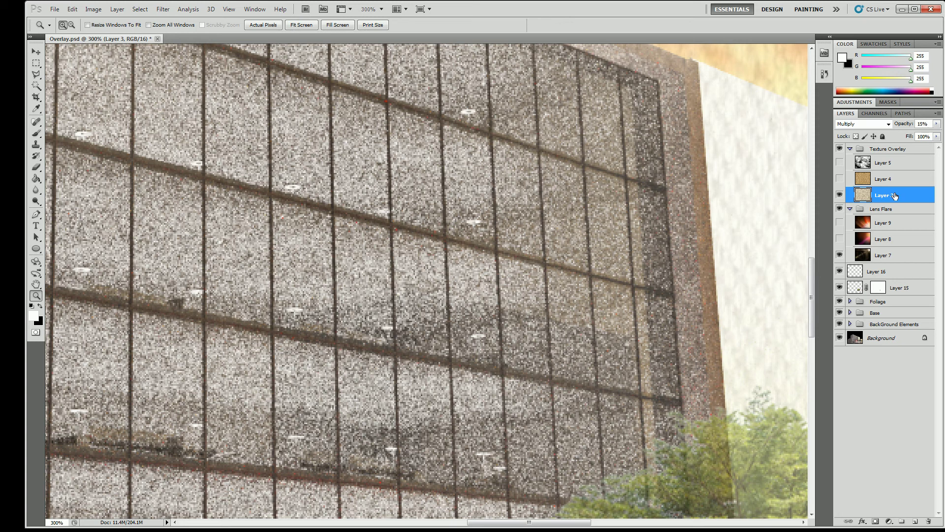
left_click(850, 209)
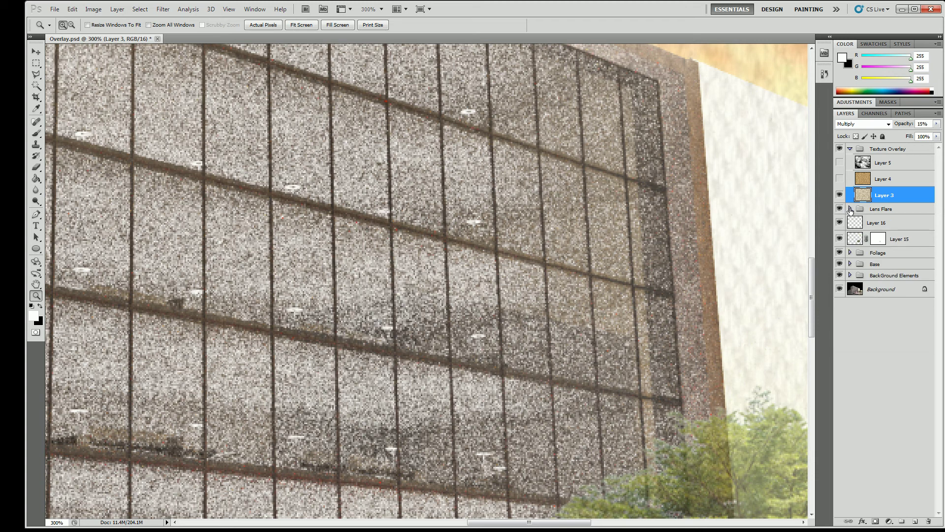
left_click(850, 150)
Rename Layer 16 as Trunk Cover
left_click(858, 177)
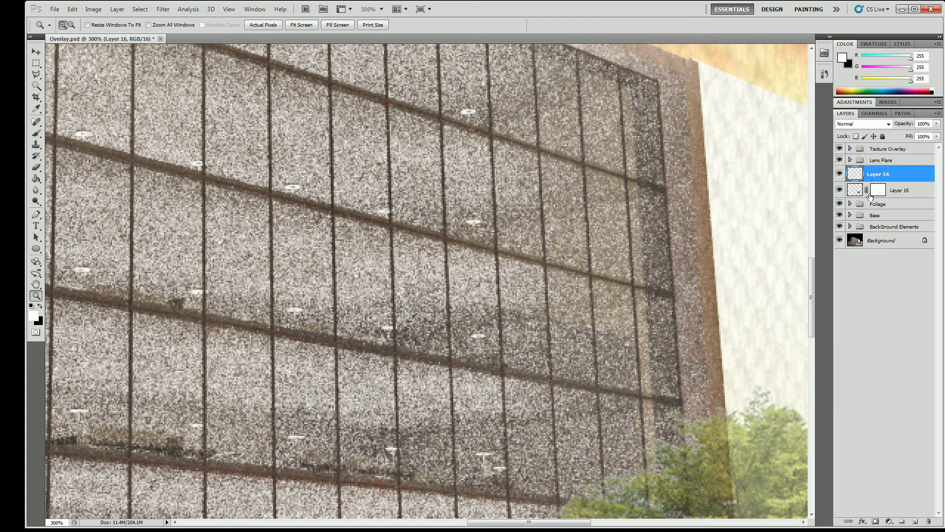
left_click(503, 262, "alt")
scroll(503, 262, "down", 10)
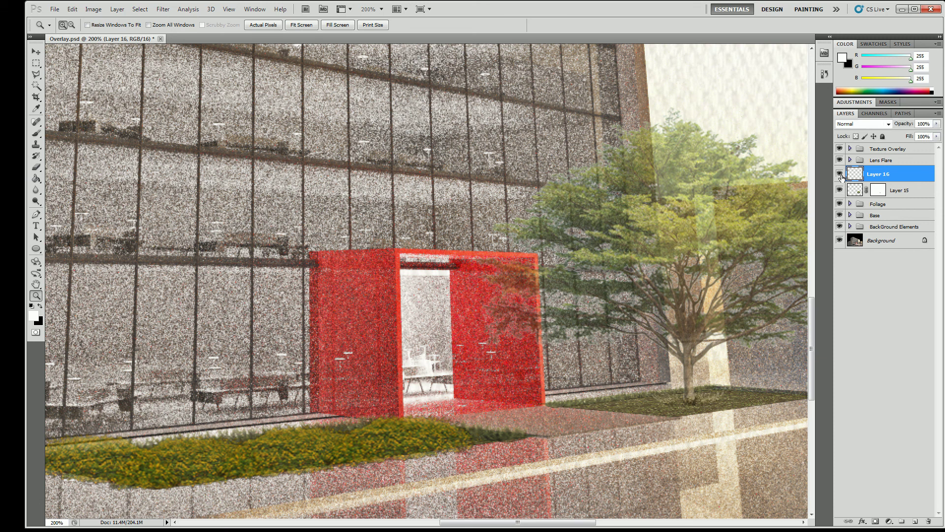
double_click(861, 178)
key("Escape")
double_click(885, 174)
type("TrunkC")
key("BackSpace")
type("Cover")
left_click(914, 179)
Move the Trunk Cover layer into the Foliage group, placing it above Shrub - Yellow A
left_click_drag(889, 178, 883, 208)
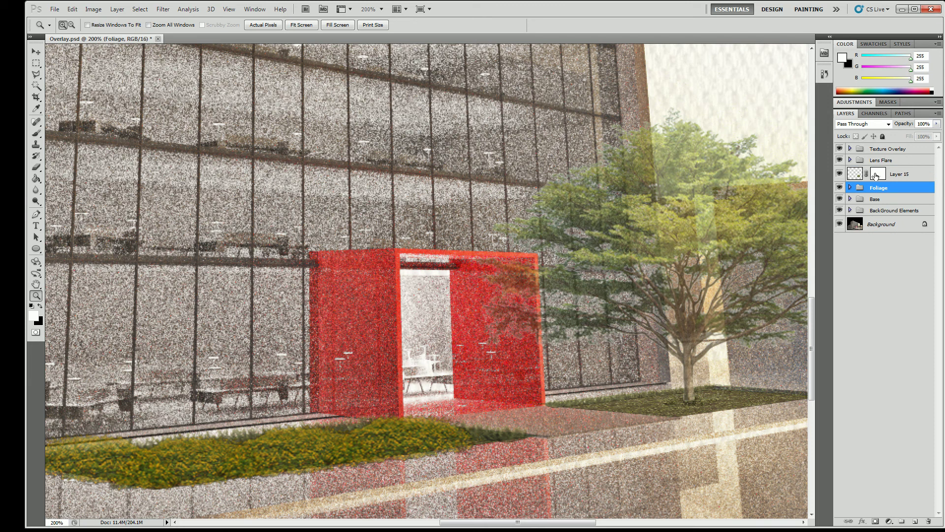
key("ctrl+z")
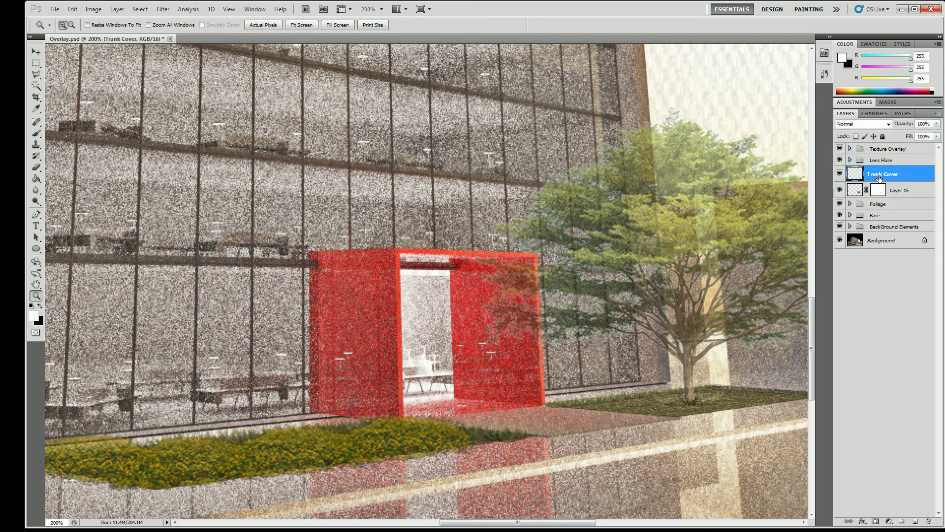
left_click(851, 204)
left_click_drag(887, 175, 884, 208)
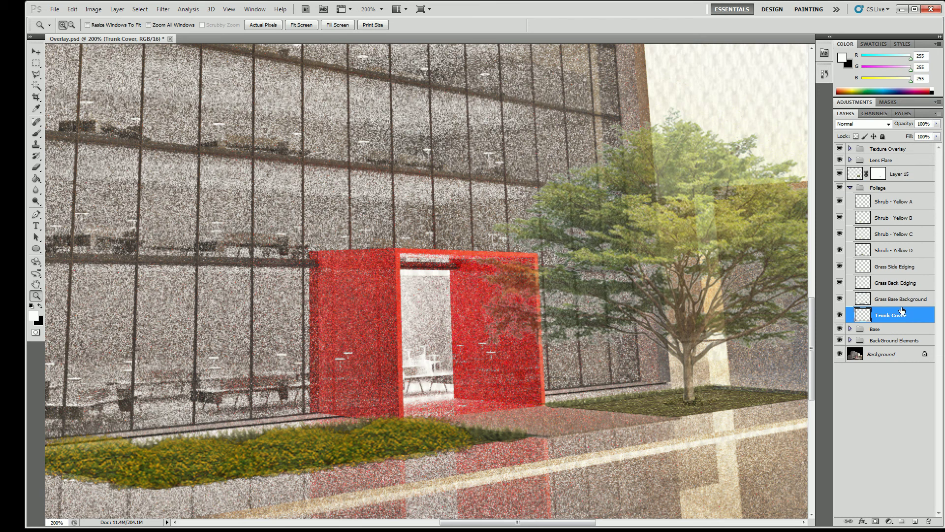
left_click_drag(897, 316, 889, 201)
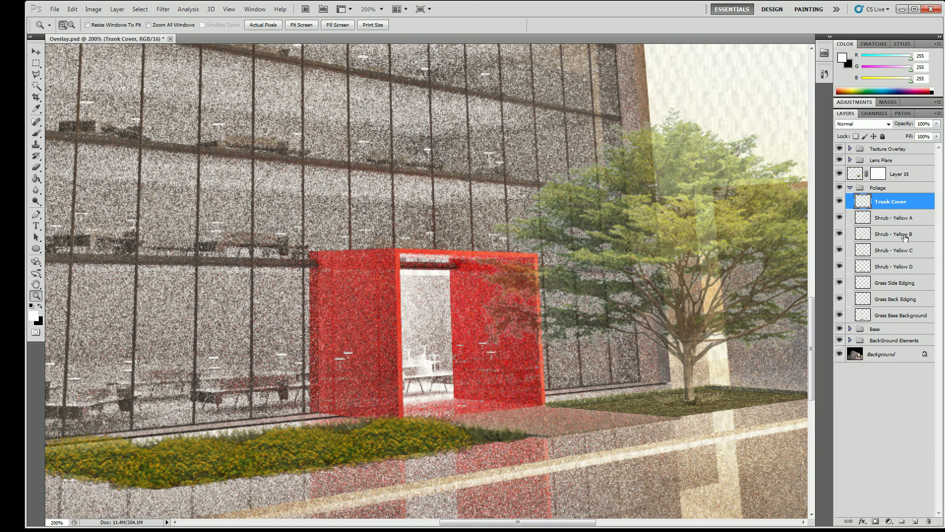
Check Layer 15 by toggling its visibility and move it into the Foliage group directly beneath Trunk Cover, then collapse the group
left_click(859, 178)
left_click(840, 174)
left_click(840, 175)
mouse_move(856, 176)
left_mouse_down()
mouse_move(861, 207)
mouse_move(866, 191)
left_mouse_up()
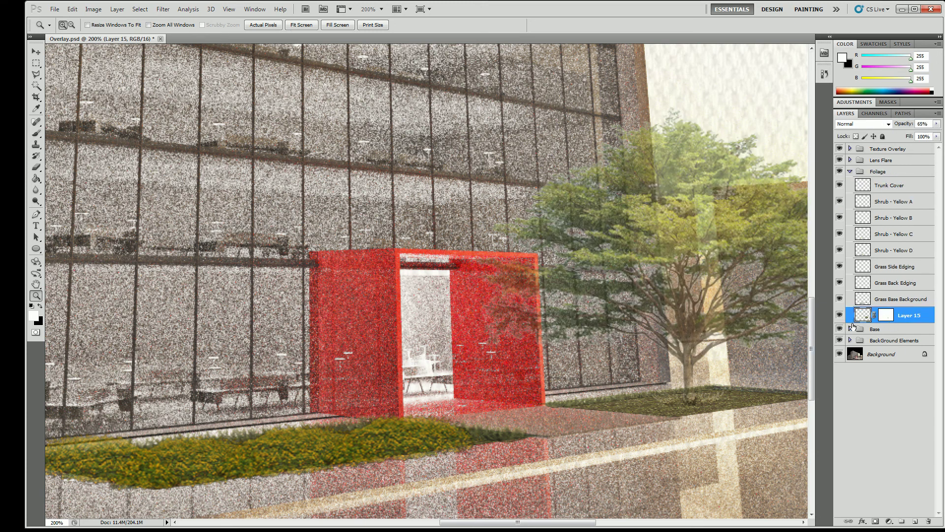
left_click_drag(863, 316, 872, 199)
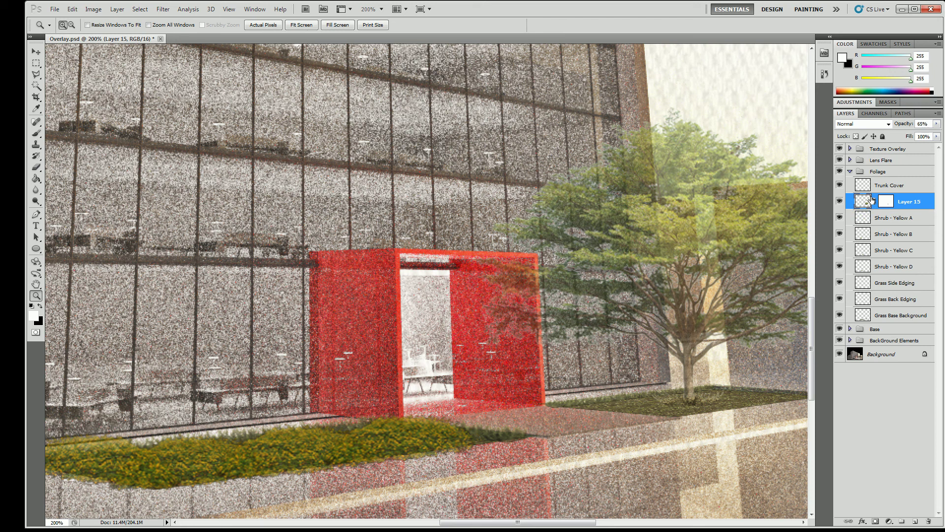
left_click(850, 172)
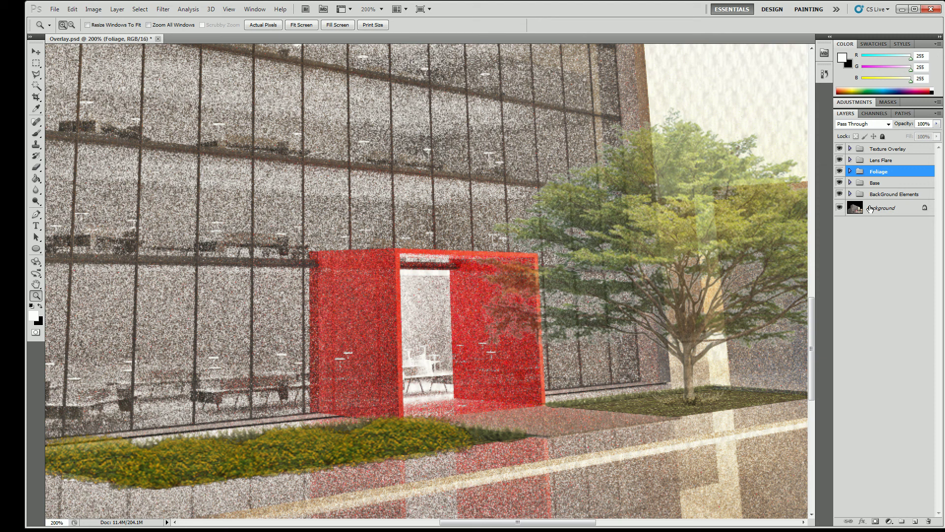
Expand the Base group and toggle the Over Alpha layer's visibility to examine what it contributes to the rendering
left_click(850, 183)
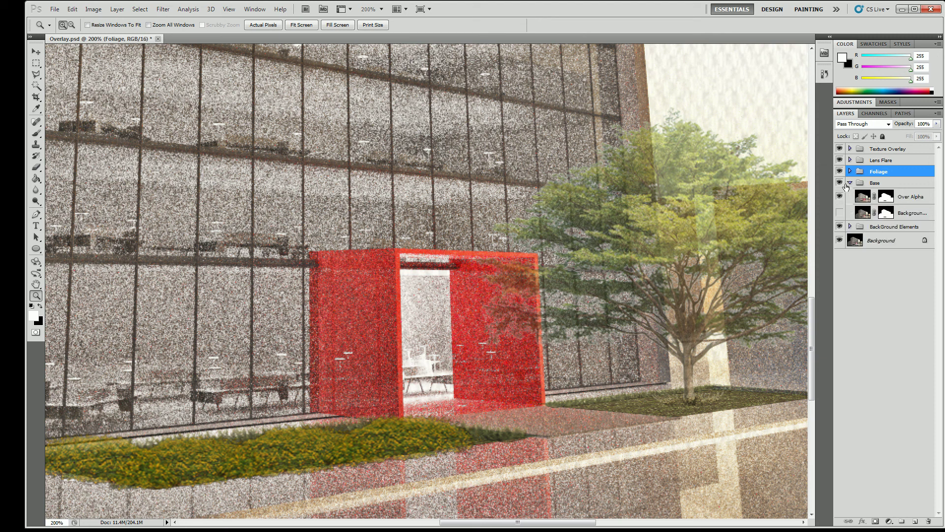
left_click(840, 198)
left_click(840, 197)
left_click(840, 198)
left_click(840, 198)
left_click(841, 198)
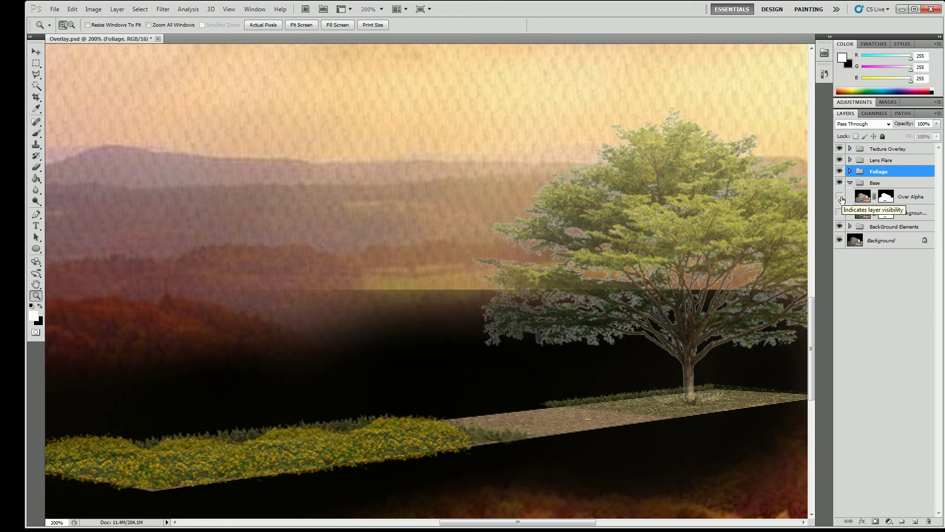
left_click(840, 197)
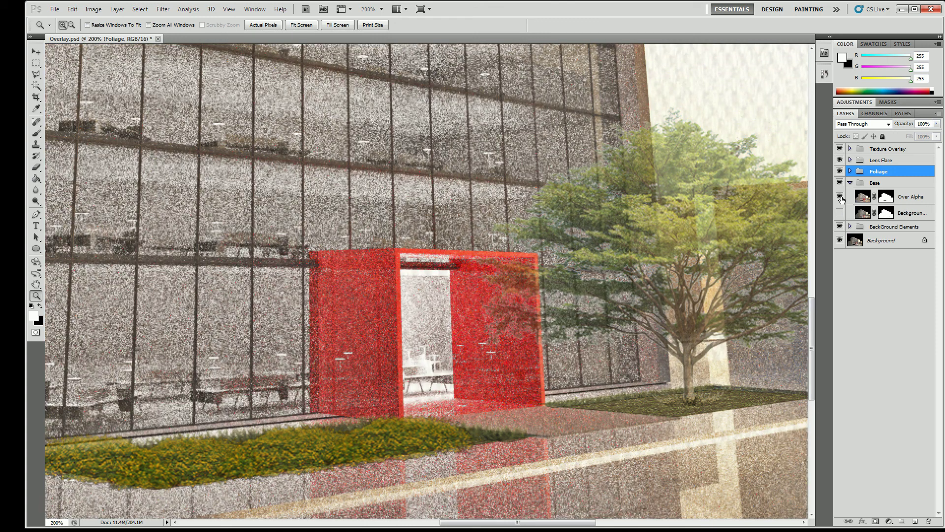